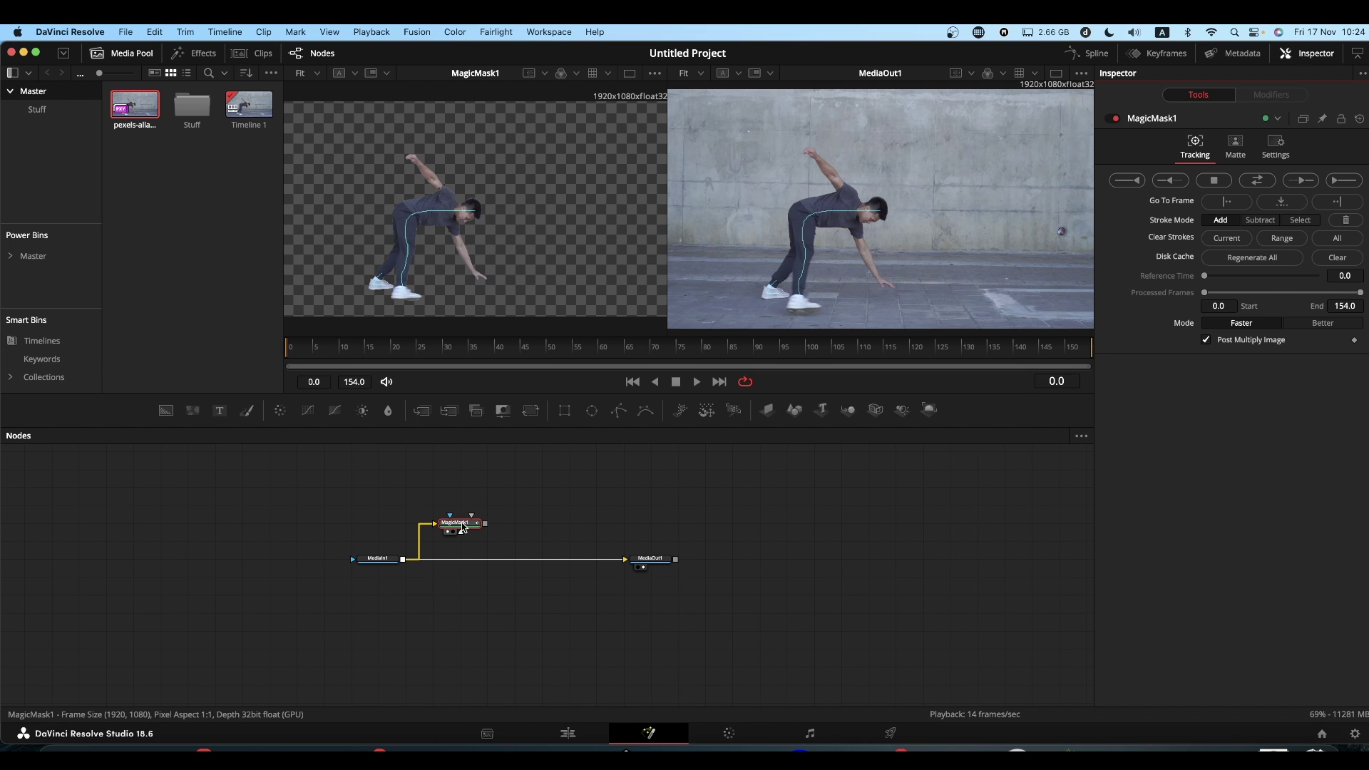
# Play the masked dancer clip, stop at frame 99, and select the MagicMask1 node
pyautogui.moveTo(462, 526)
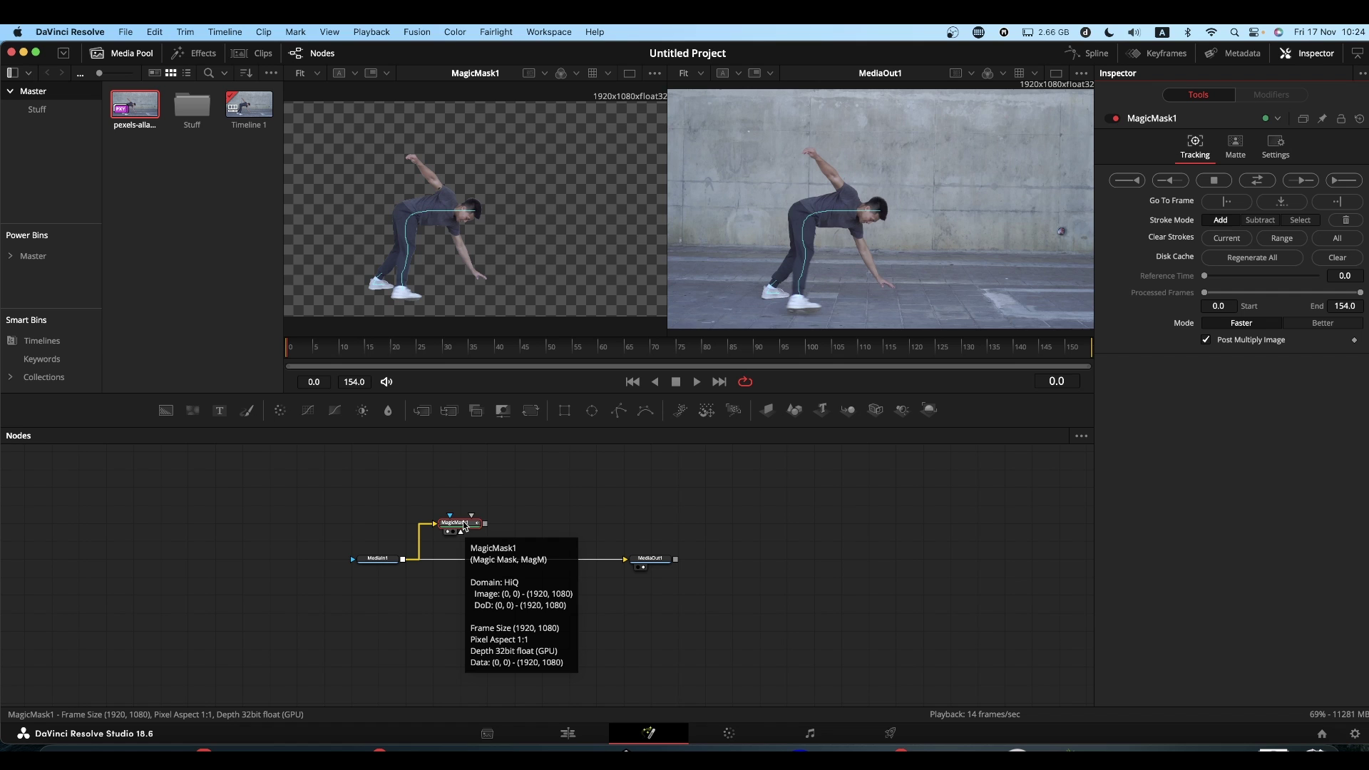
pyautogui.press('space')
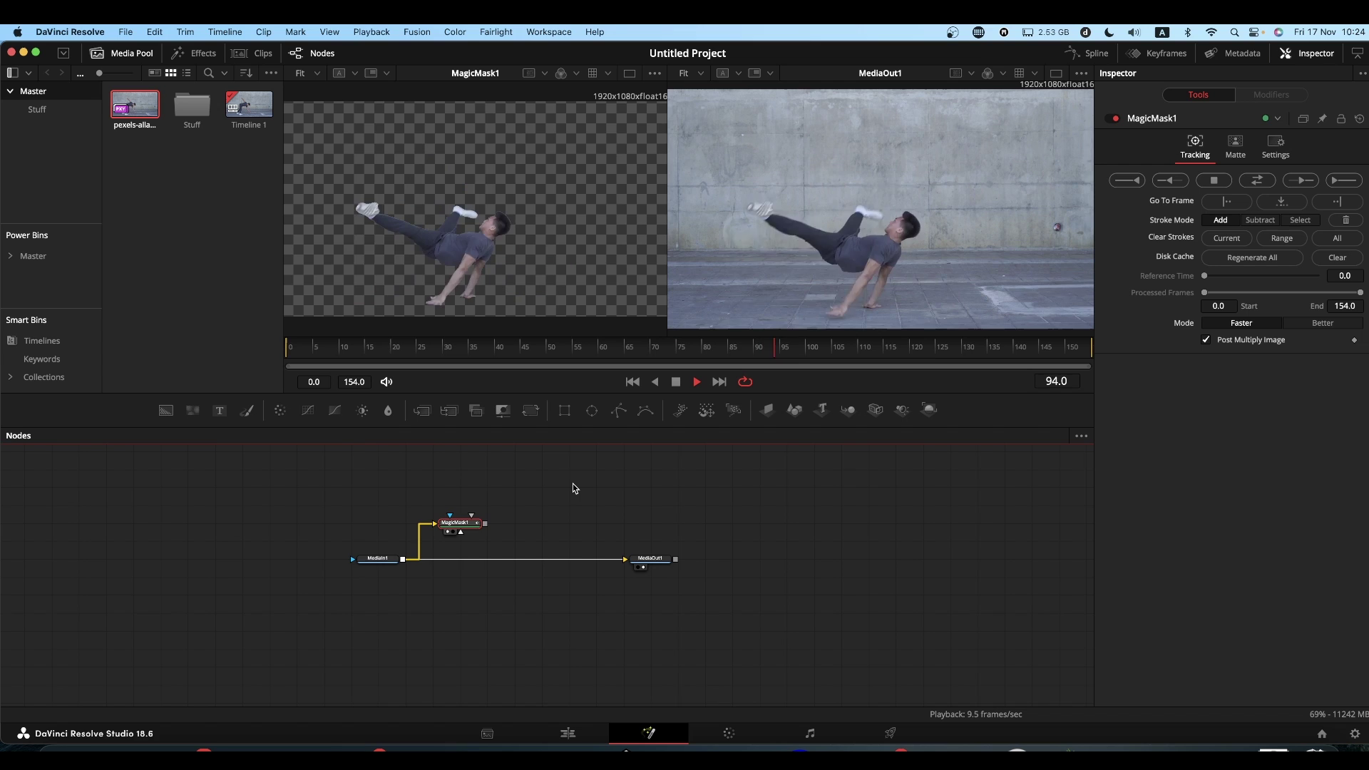
pyautogui.press('space')
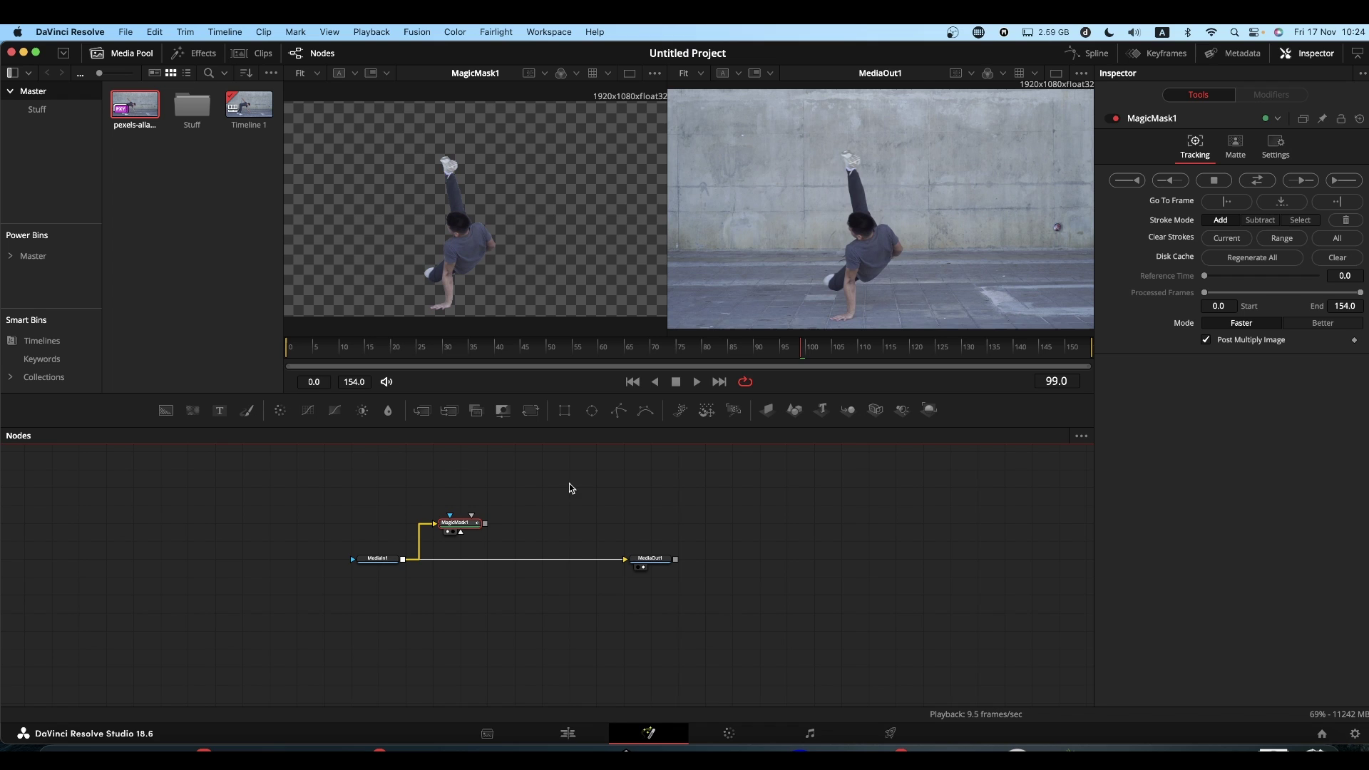
pyautogui.click(463, 529)
# Add a Saver node after MagicMask1 through the tool search and position Saver1 in the graph
pyautogui.hotkey('shift', 'space')
pyautogui.write('sva')
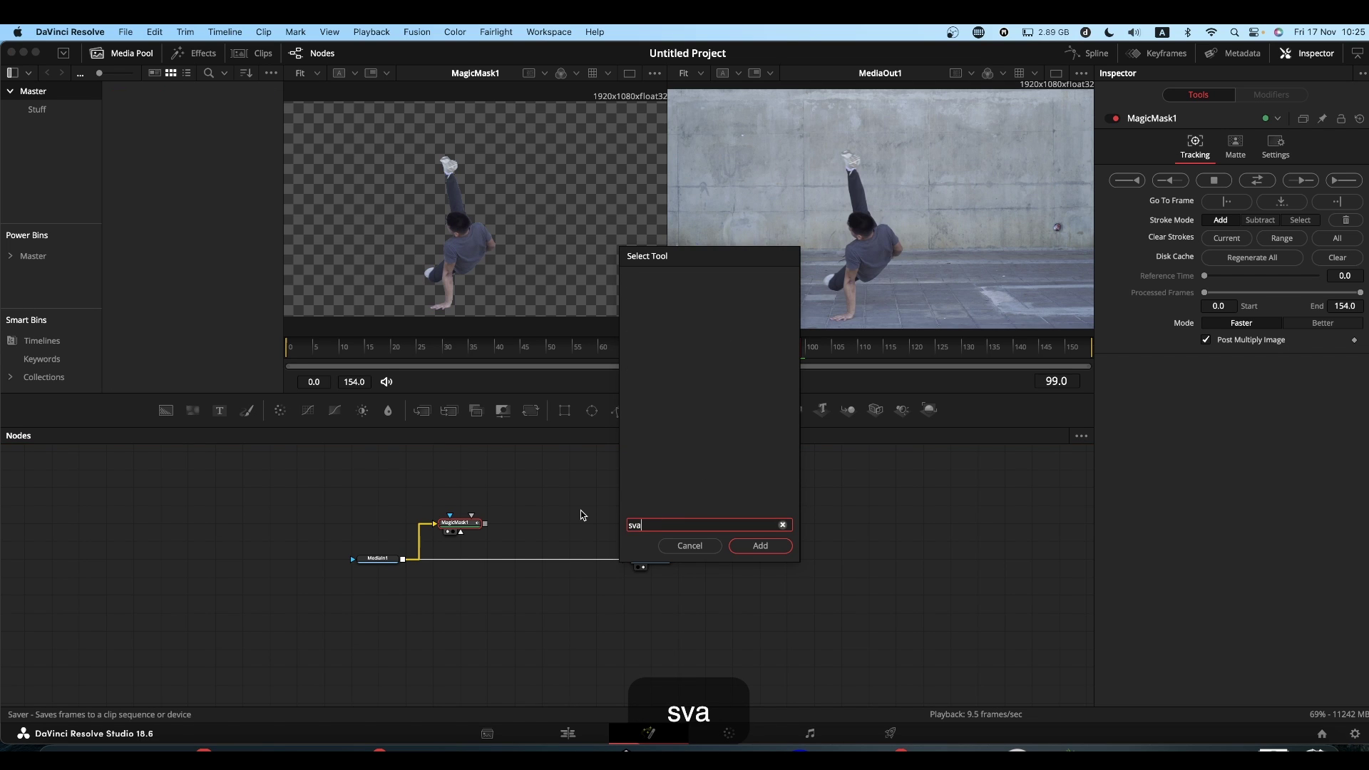
pyautogui.write('er')
pyautogui.press('BackSpace')
pyautogui.press('BackSpace')
pyautogui.press('BackSpace')
pyautogui.press('BackSpace')
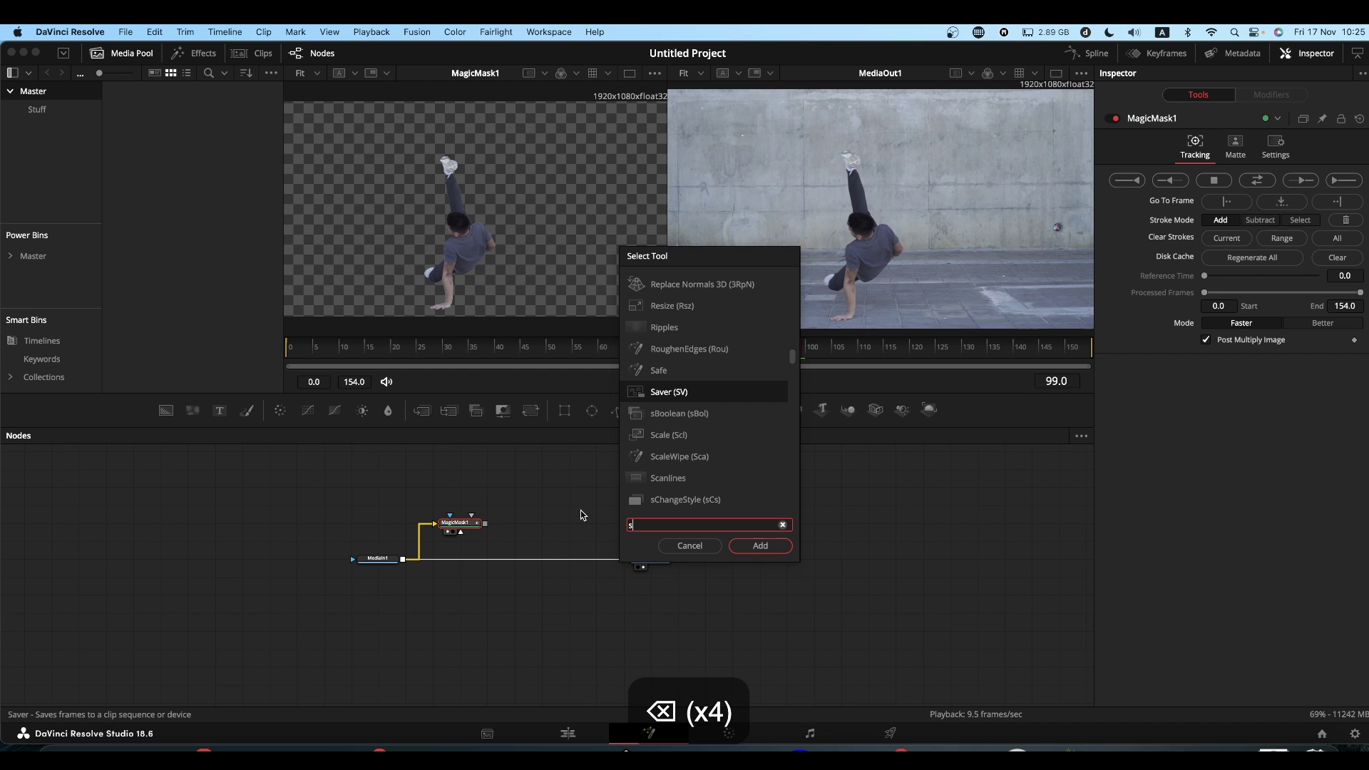
pyautogui.write('aver')
pyautogui.press('Return')
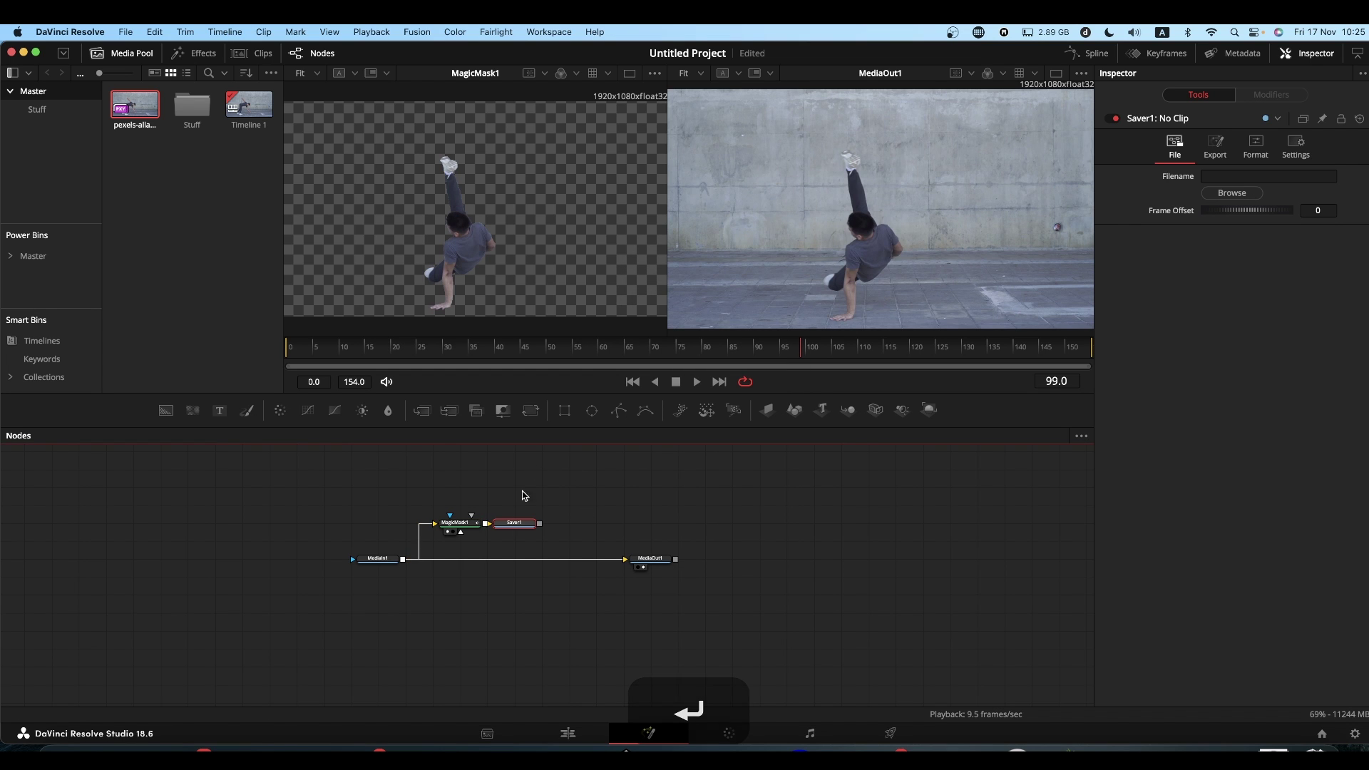
pyautogui.moveTo(533, 523); pyautogui.dragTo(586, 501)
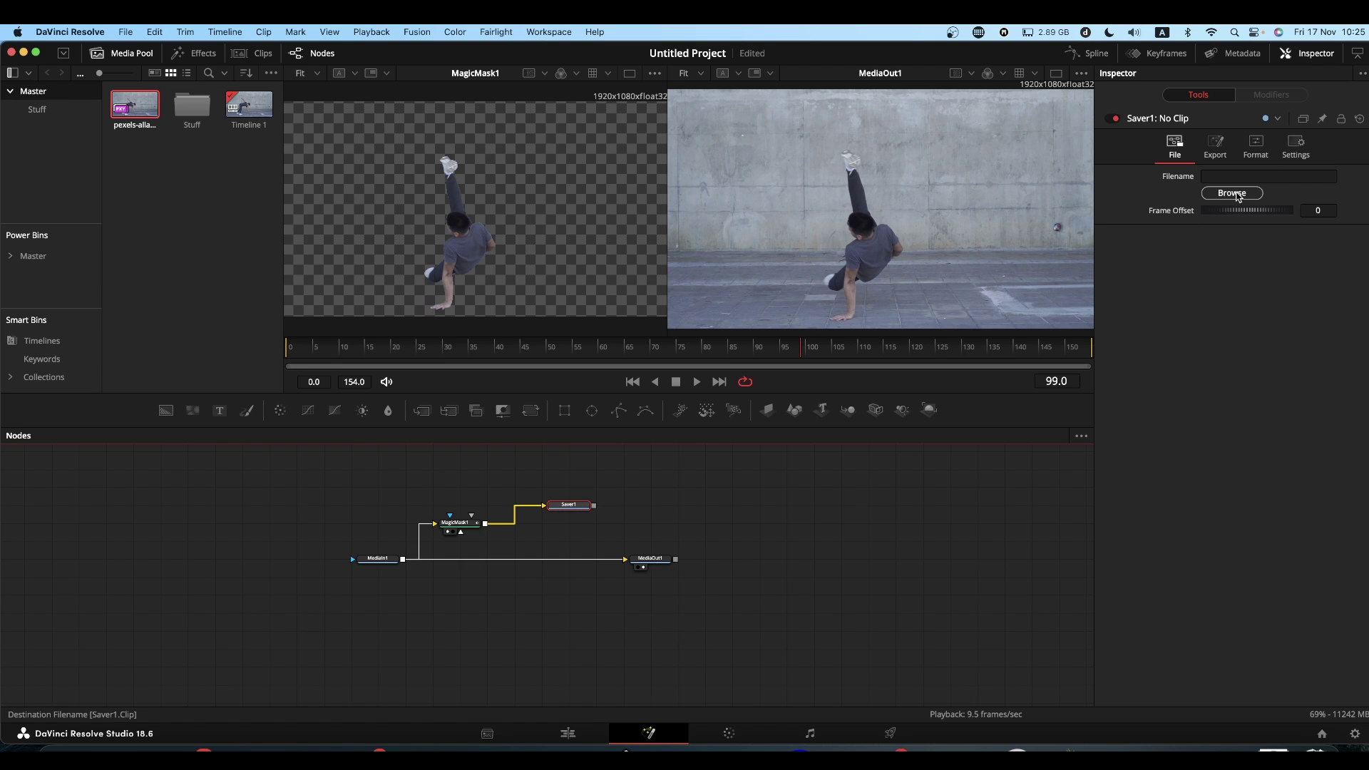
# Set Saver1's output to Dancer.exr inside a new Desktop folder named Dancer
pyautogui.click(1238, 197)
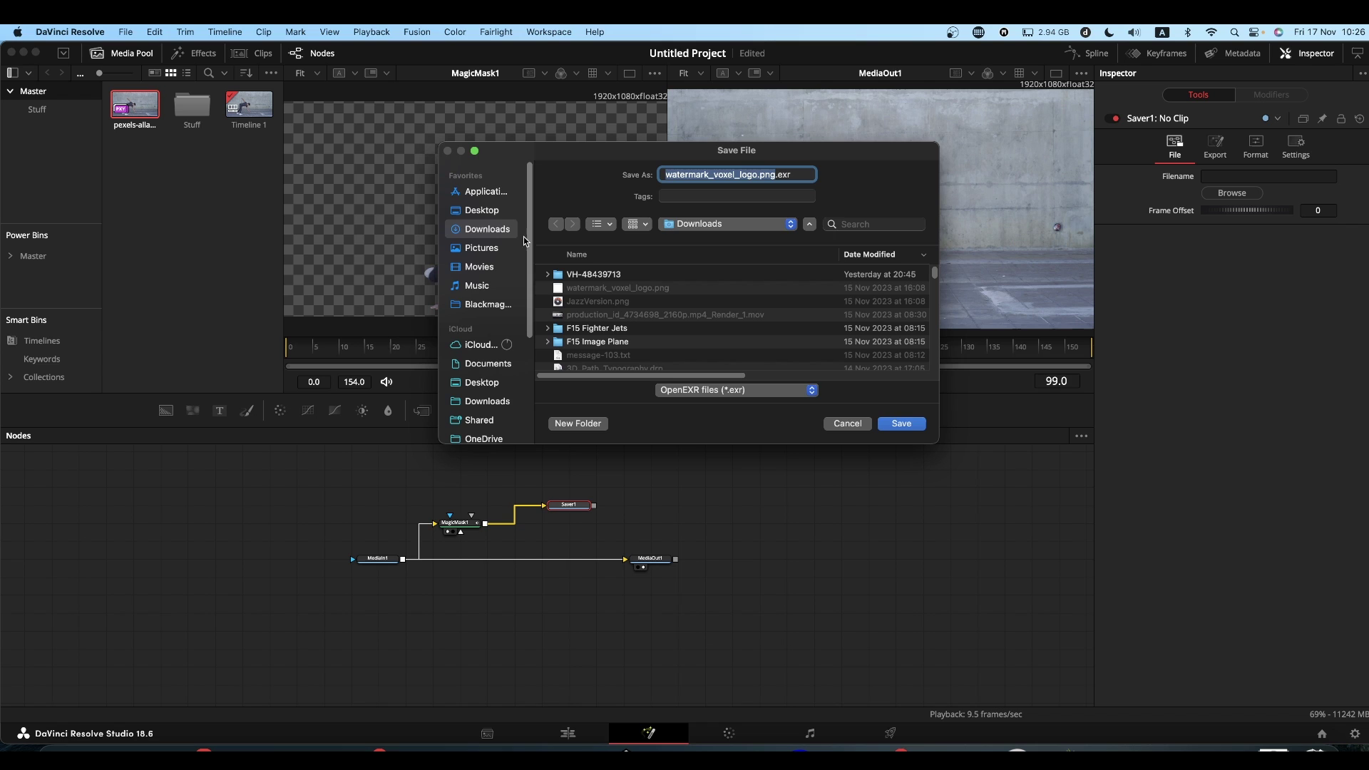
pyautogui.click(483, 213)
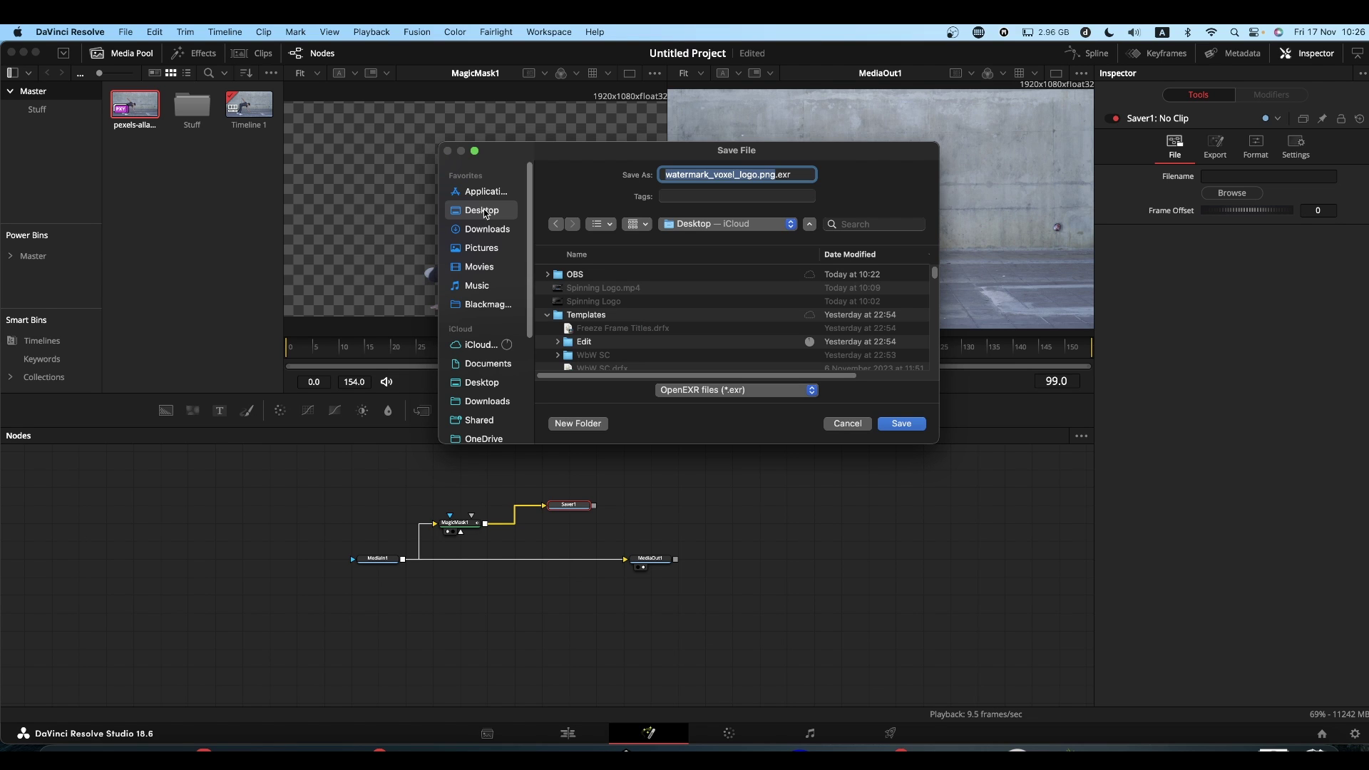
pyautogui.click(579, 425)
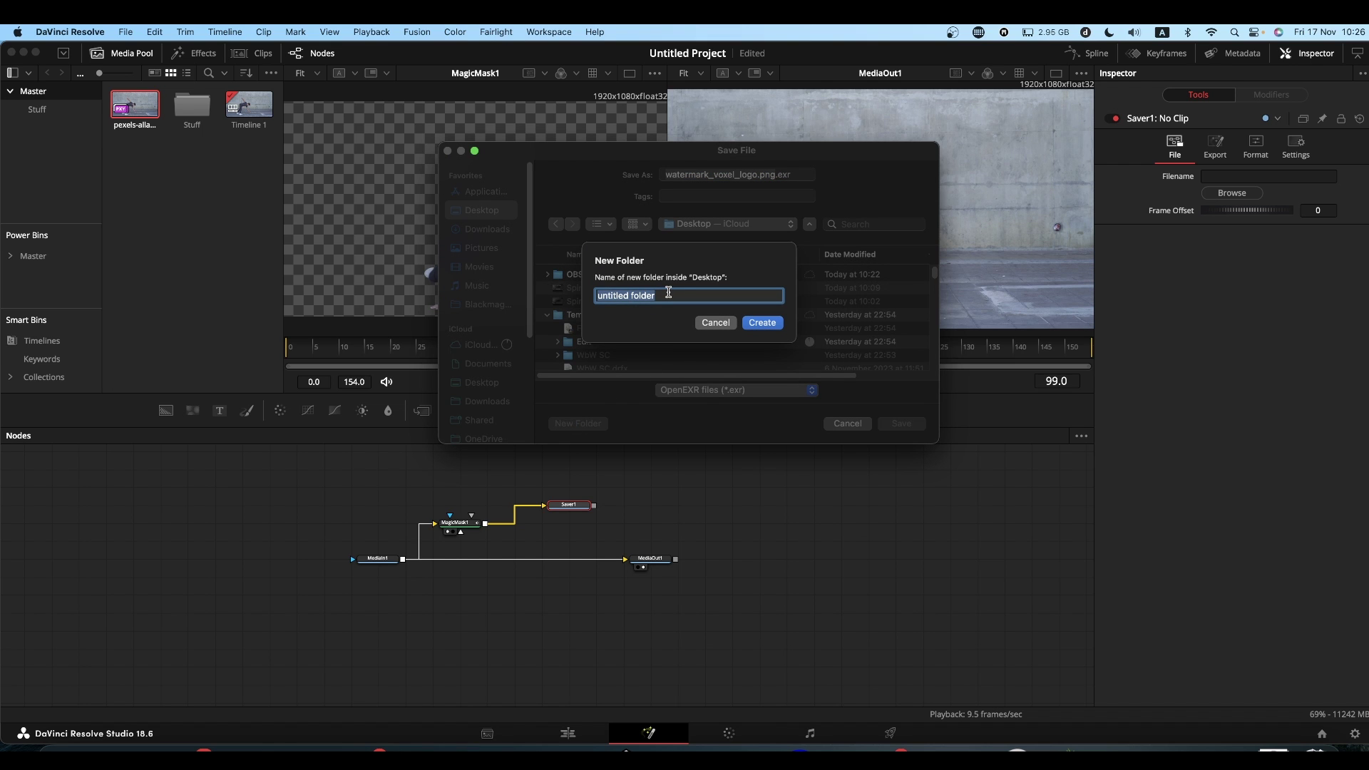
pyautogui.write('Dancer')
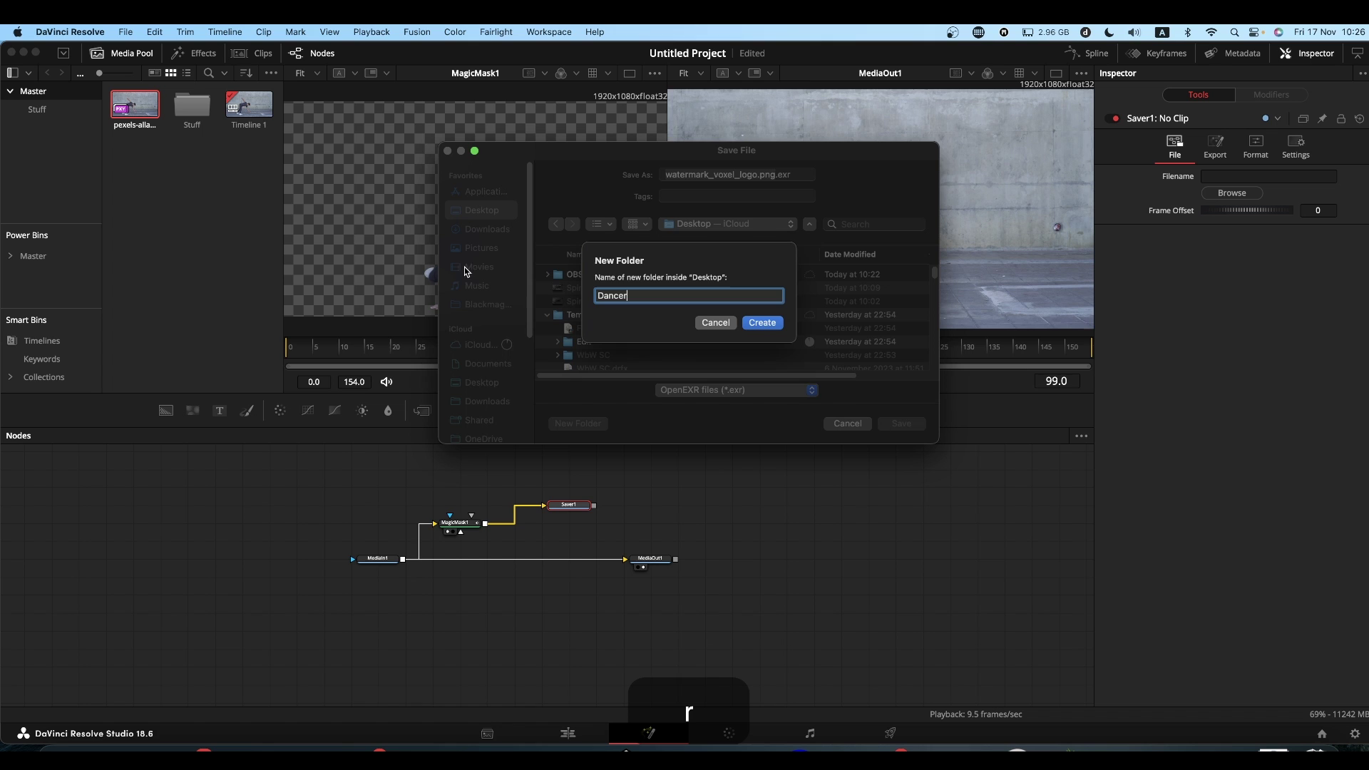
pyautogui.click(756, 325)
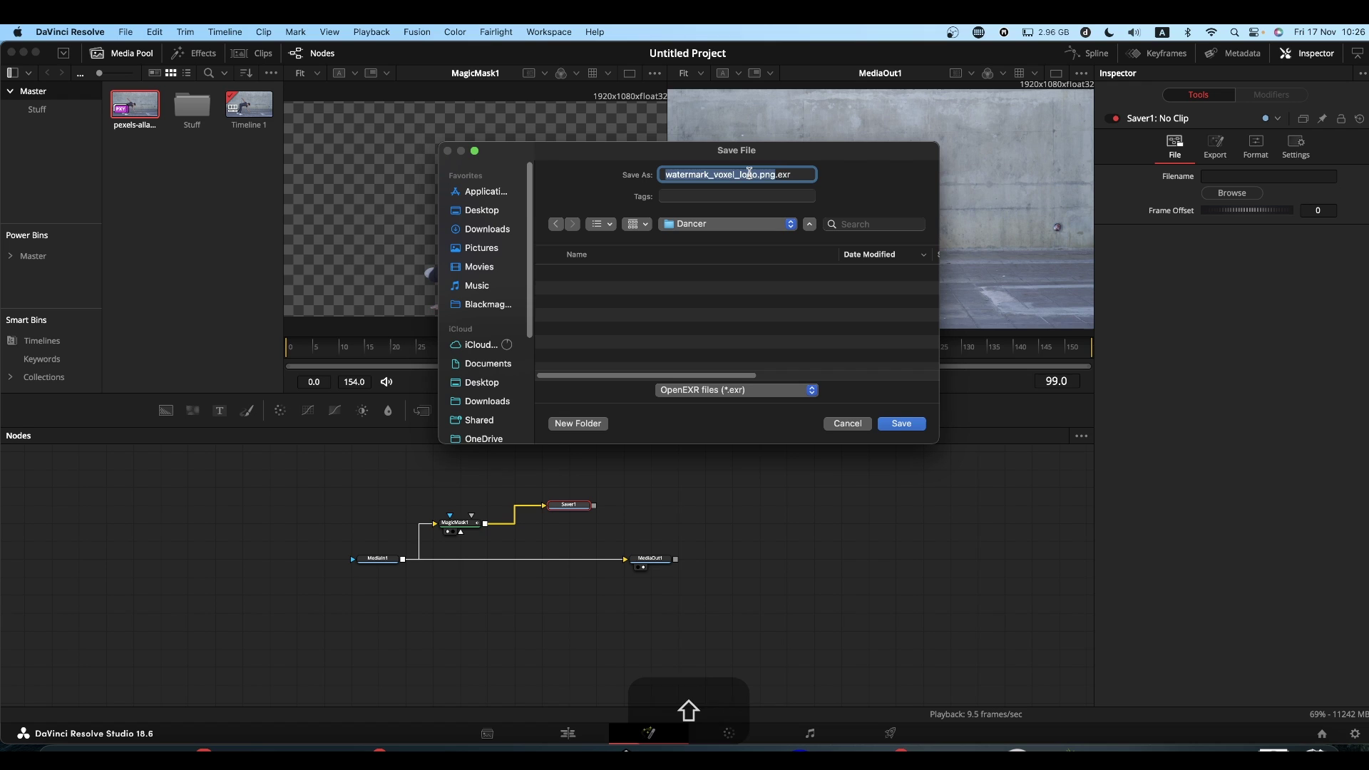
pyautogui.write('Dancer')
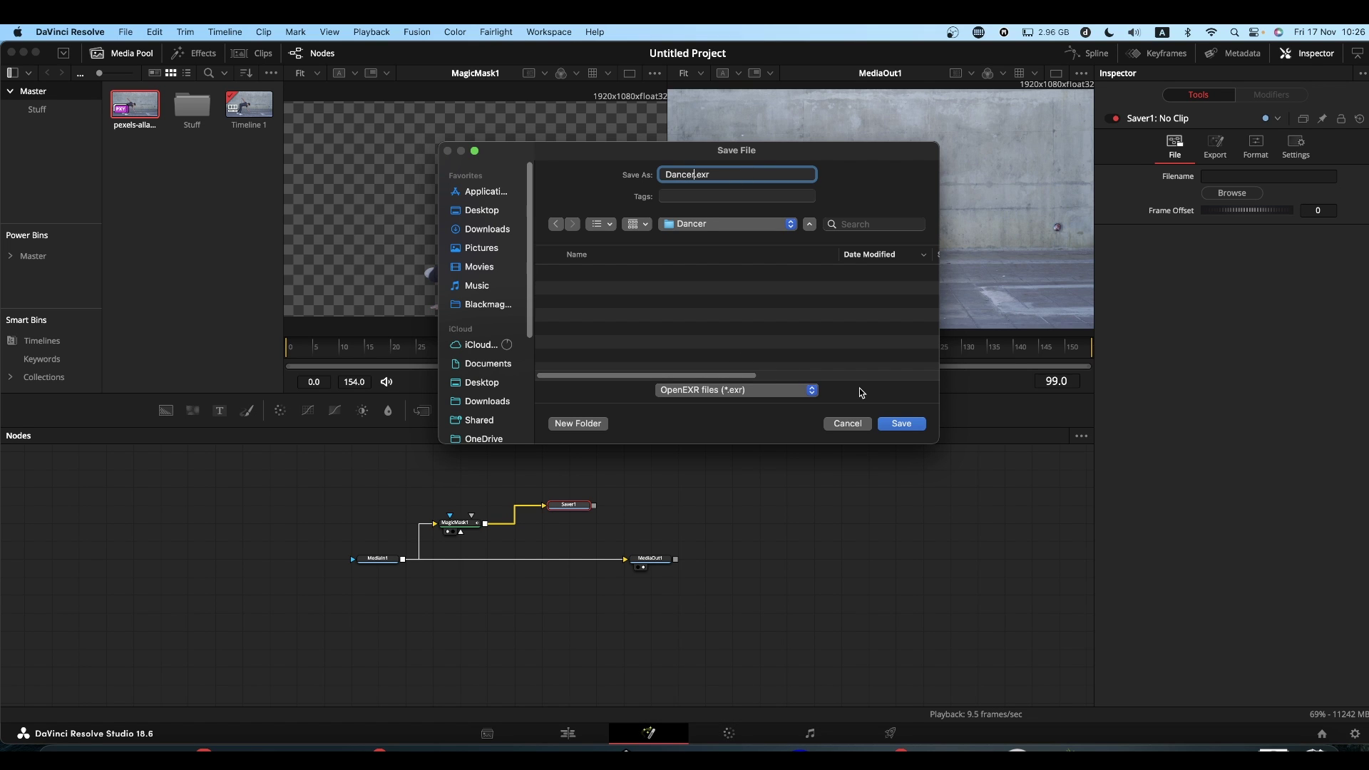
pyautogui.click(902, 425)
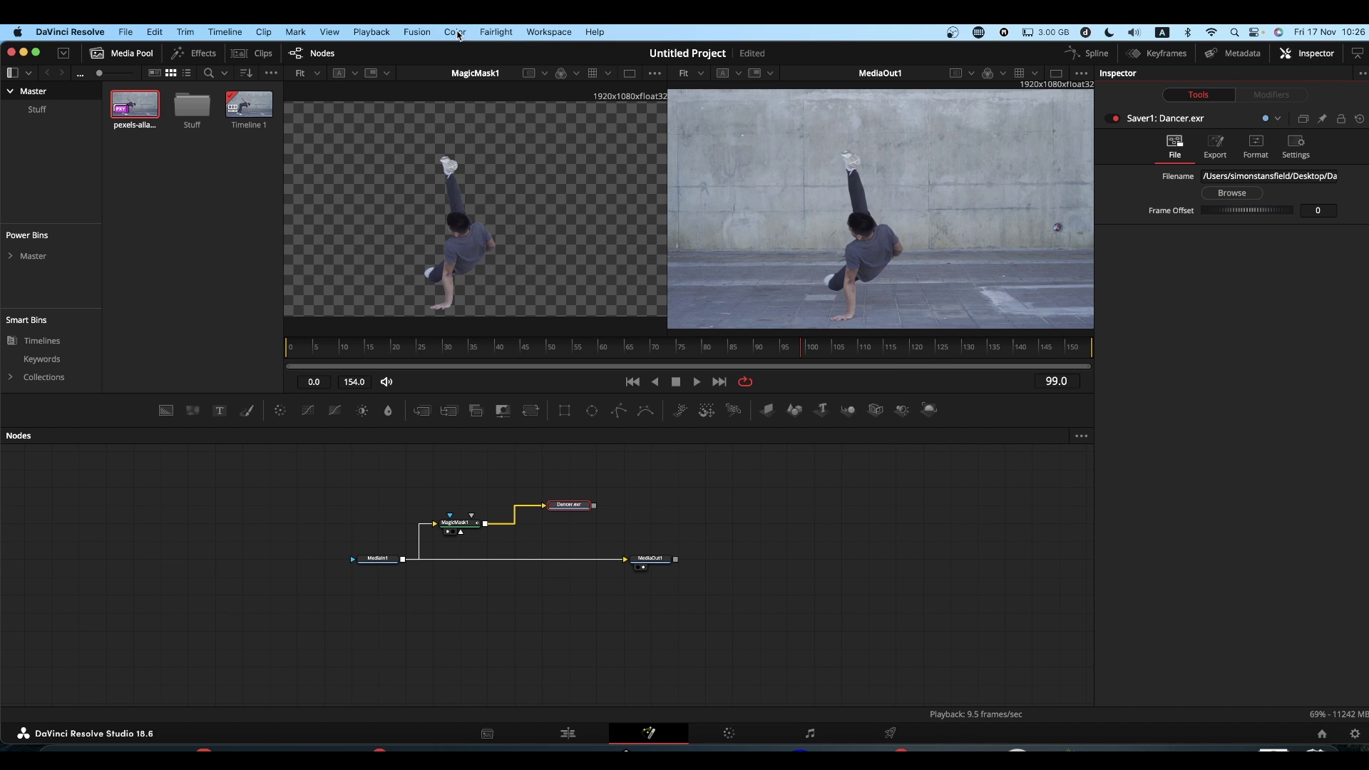
# Render all Savers from the Fusion menu, writing frames 0–154 to Dancer.exr
pyautogui.click(417, 32)
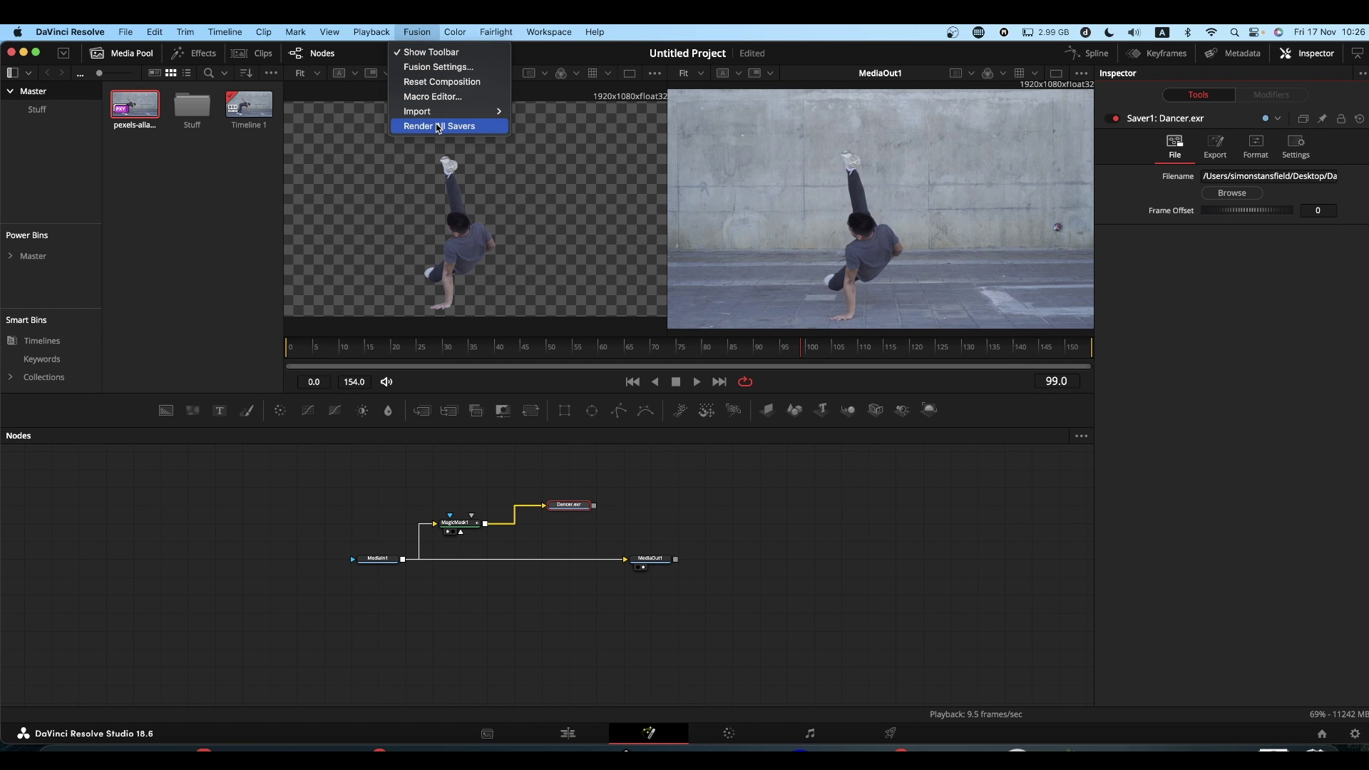
pyautogui.click(438, 126)
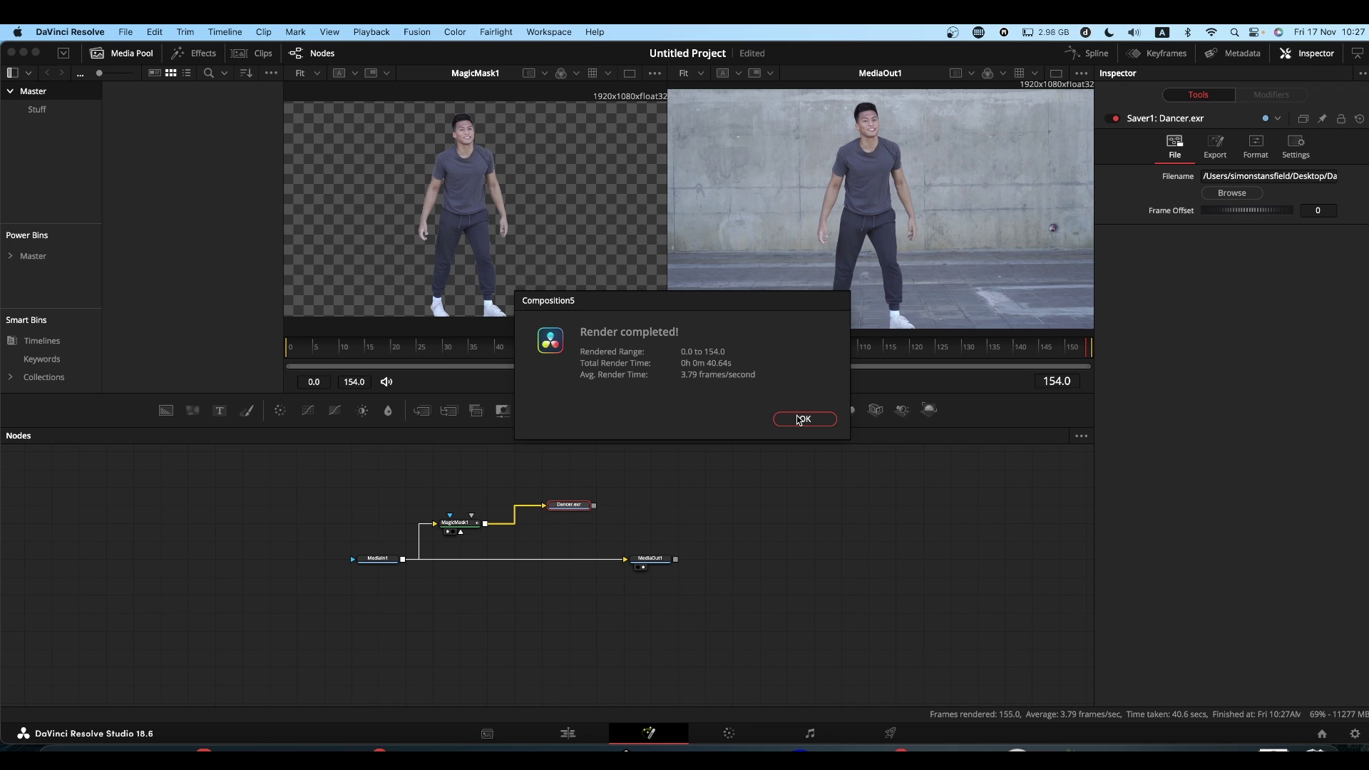
# Dismiss the render notice, then drag the Dancer folder from Finder into the Media Pool
pyautogui.click(800, 420)
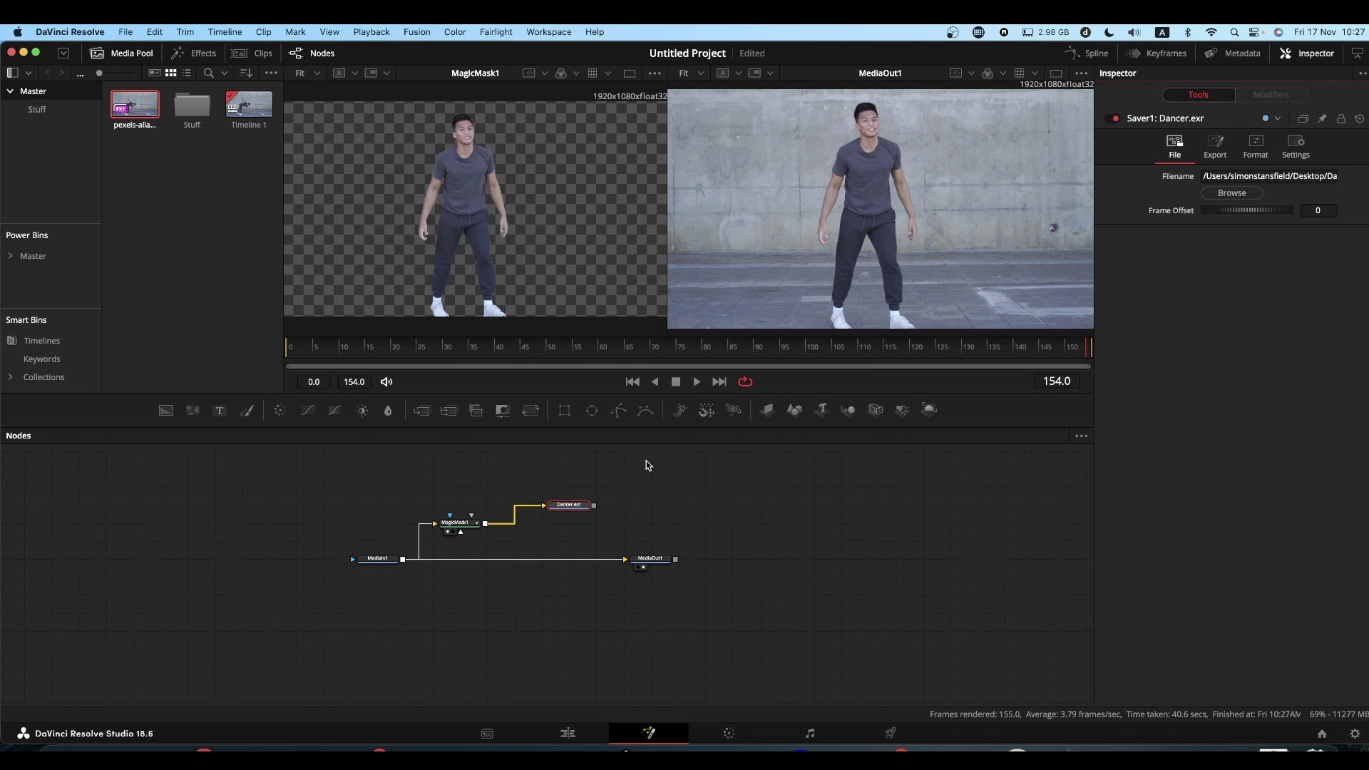
pyautogui.rightClick(1273, 752)
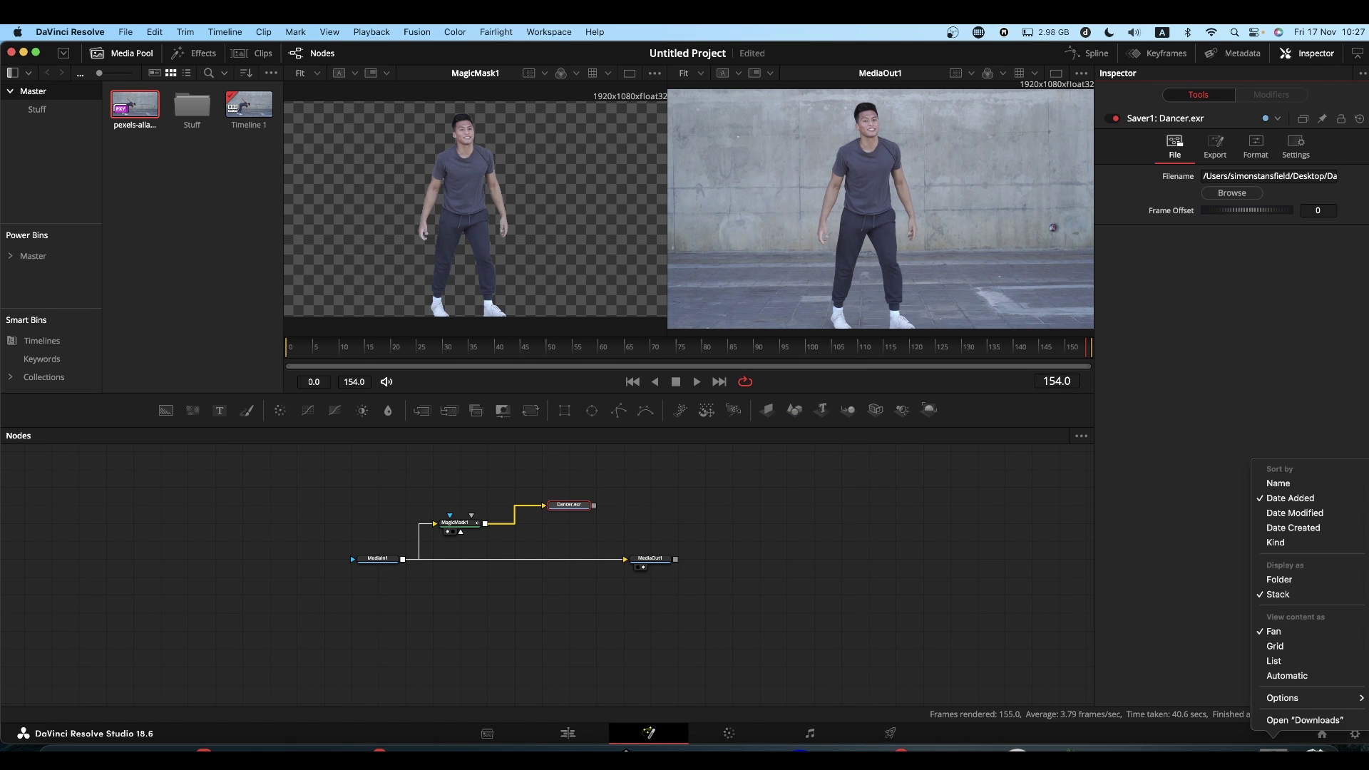
pyautogui.click(1277, 721)
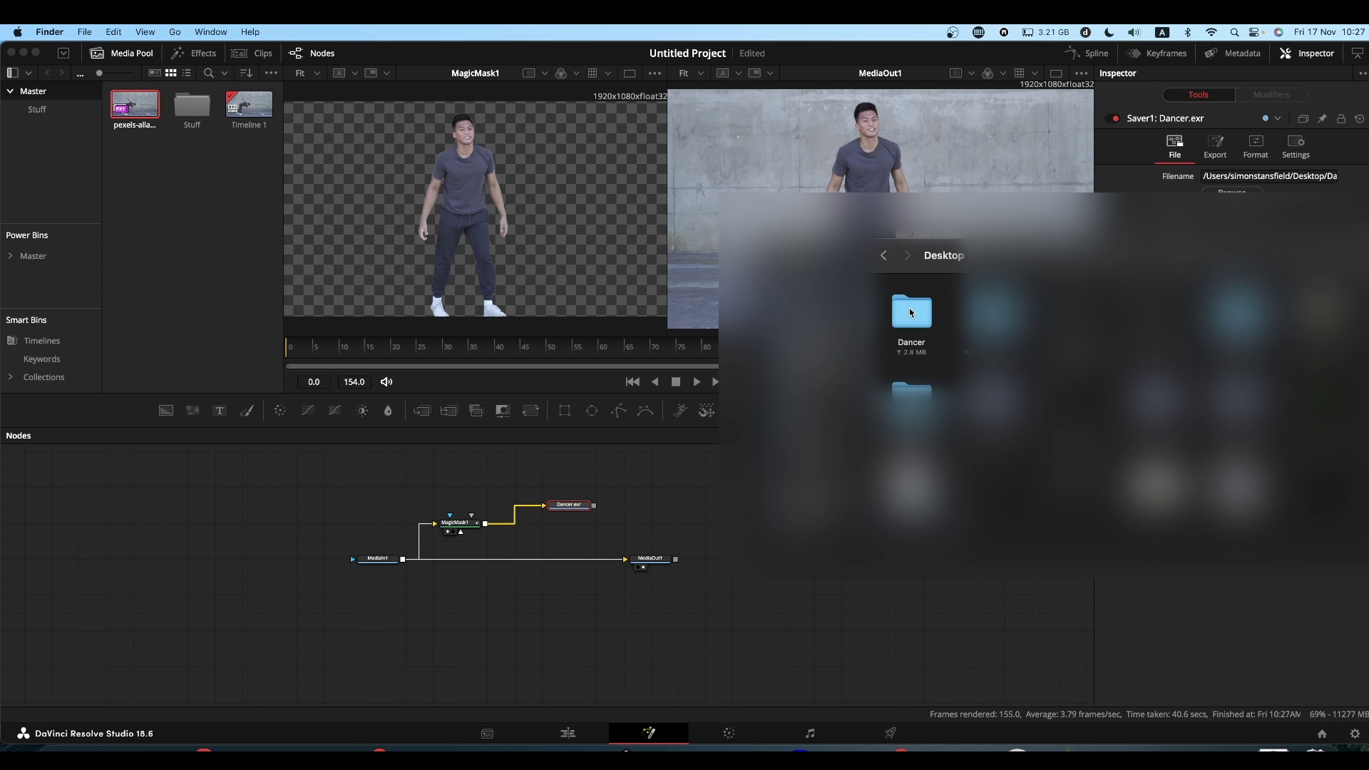
pyautogui.moveTo(910, 312); pyautogui.dragTo(182, 202)
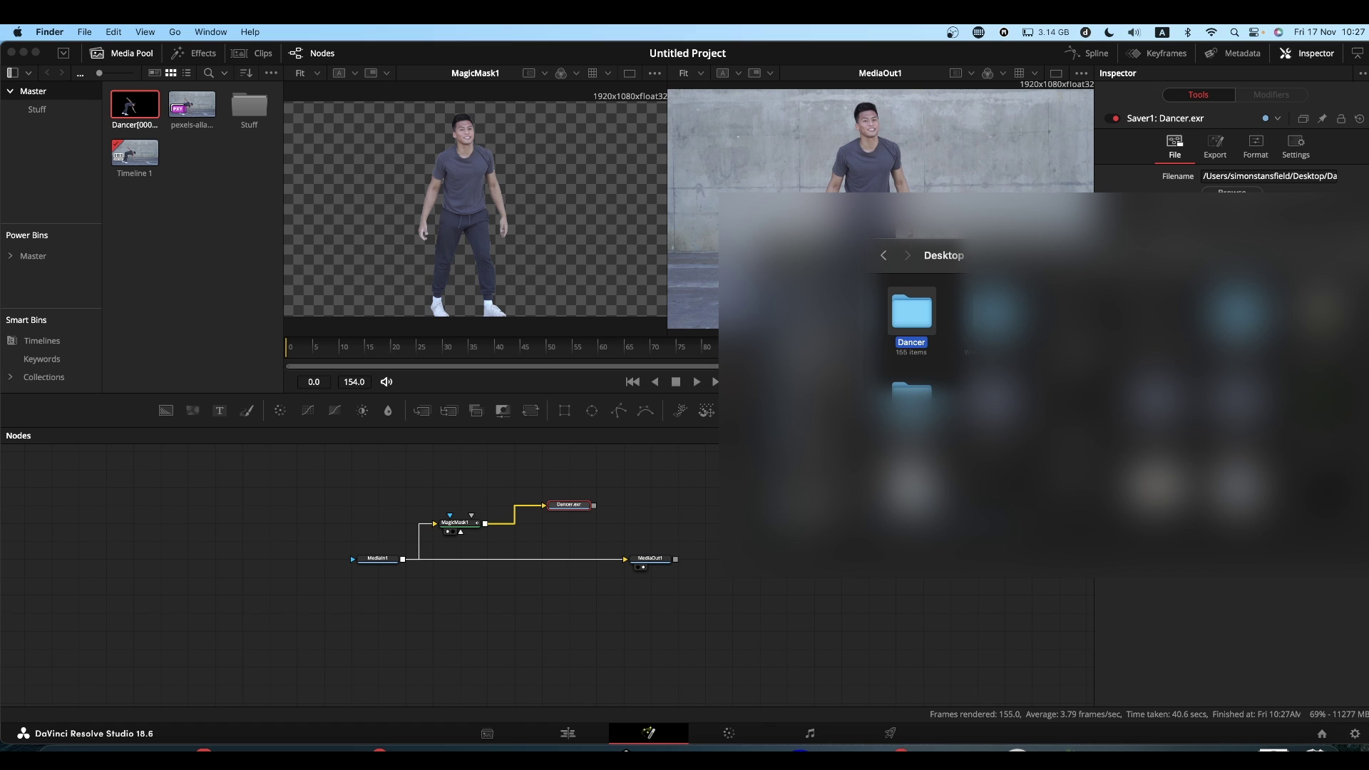
pyautogui.press('super+w')
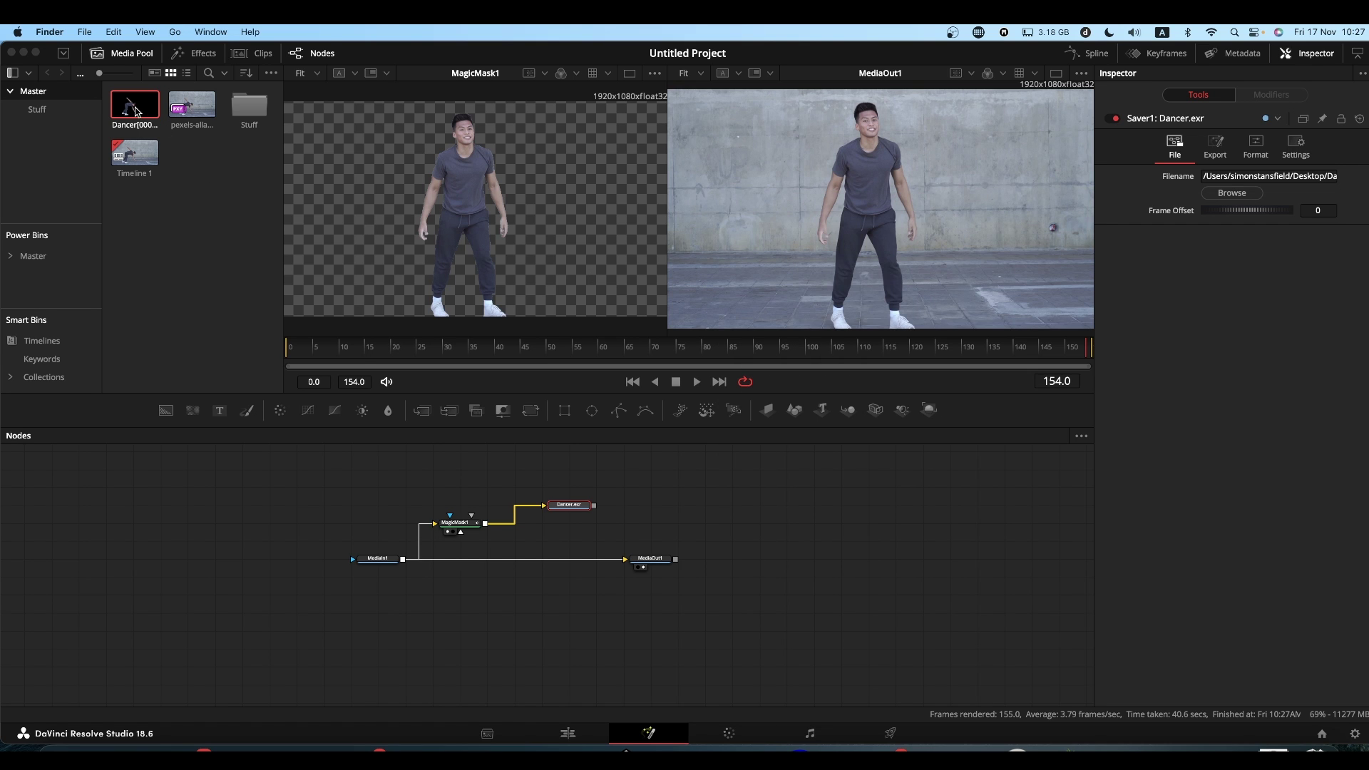
# Drop the Dancer clip into the node graph as MediaIn2 and play it from the first frame
pyautogui.moveTo(137, 112); pyautogui.dragTo(483, 239)
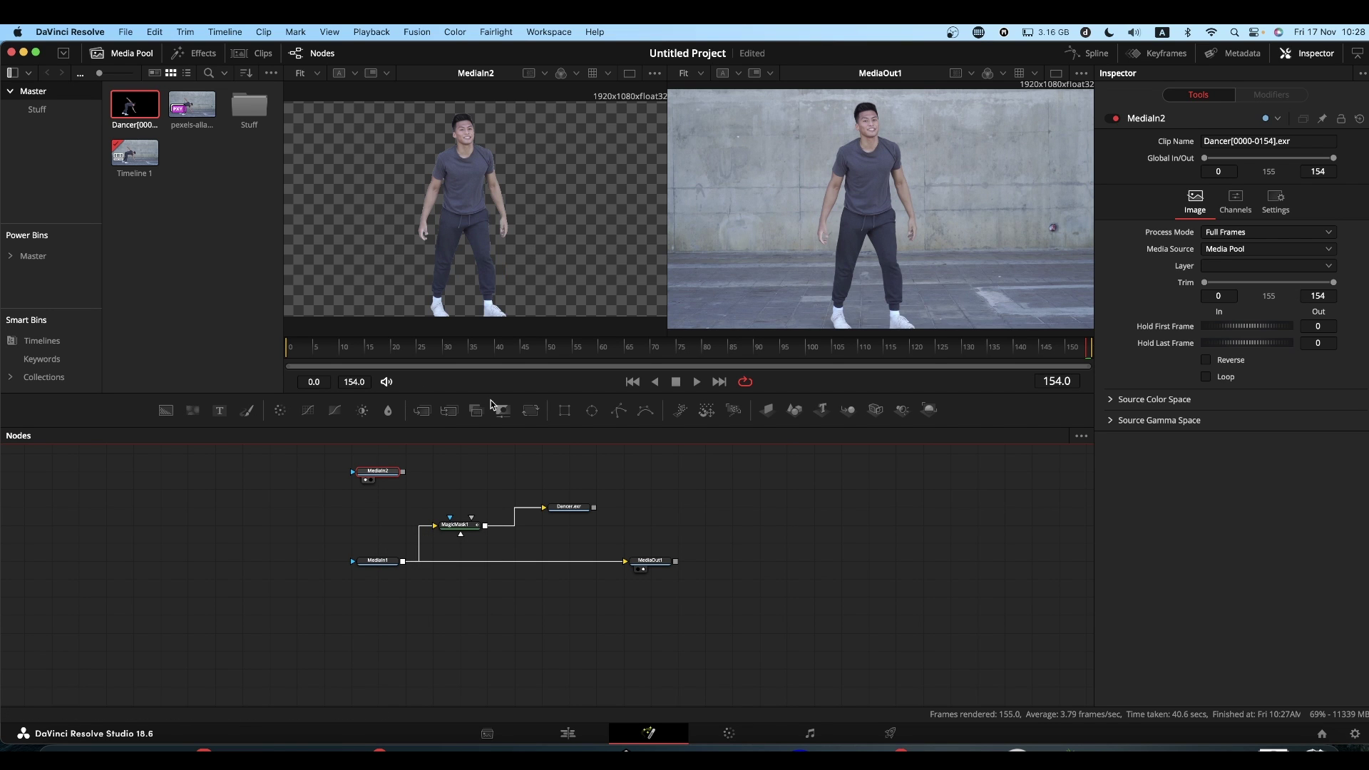
pyautogui.moveTo(464, 531)
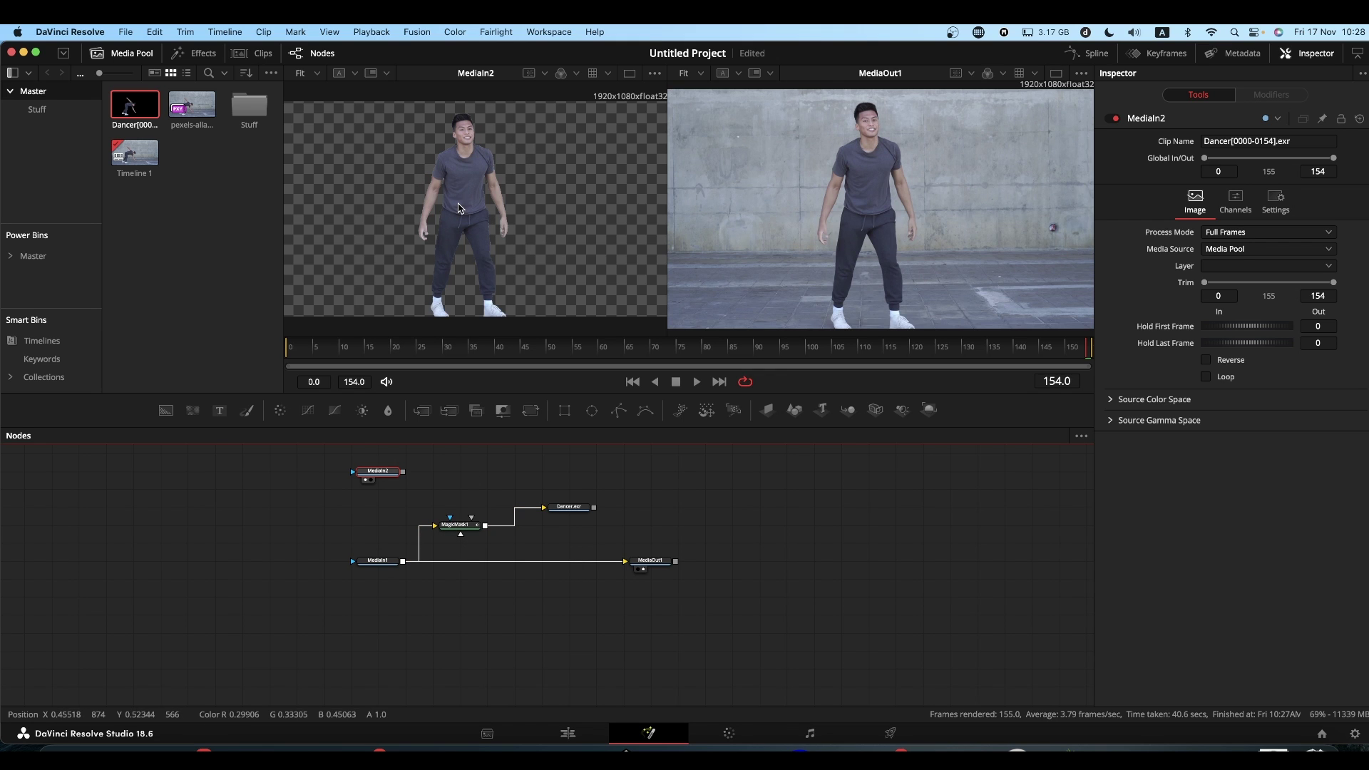
pyautogui.moveTo(344, 340); pyautogui.dragTo(290, 351)
pyautogui.press('space')
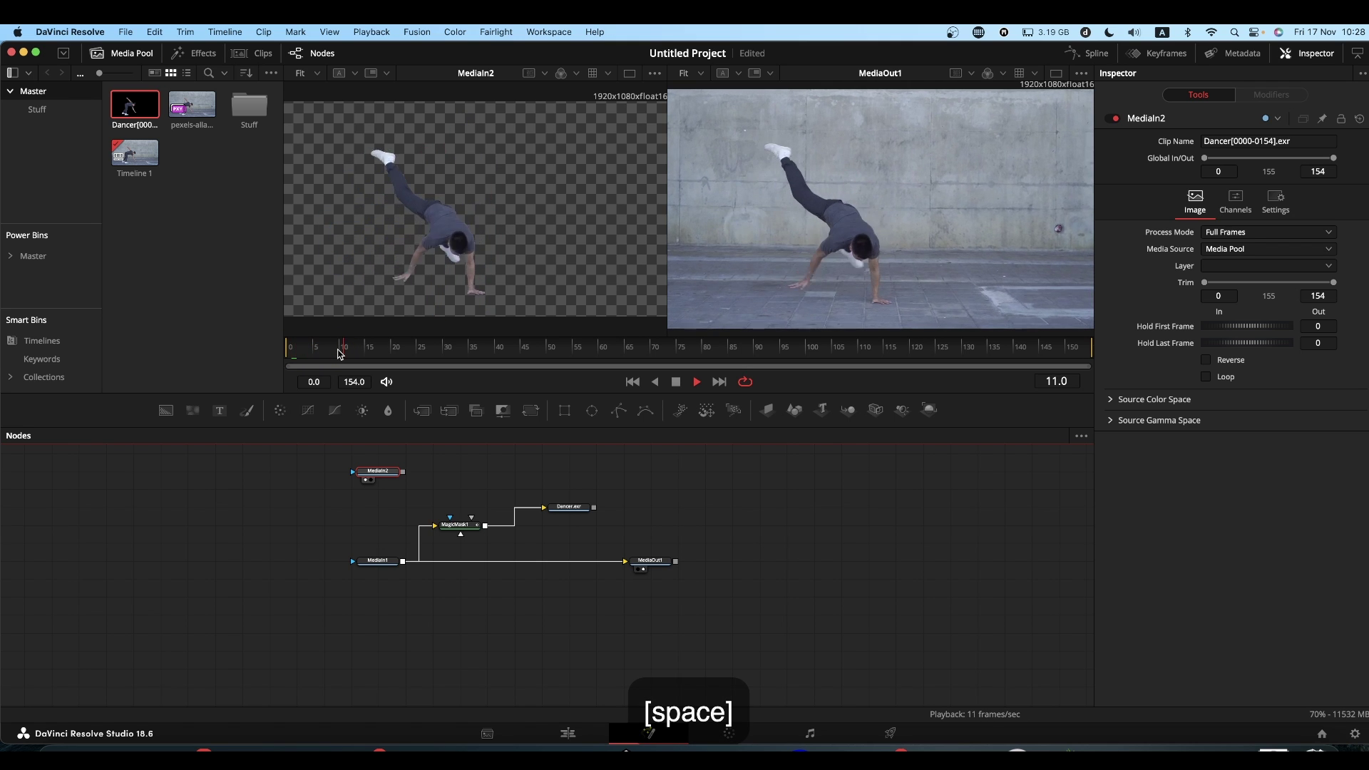
pyautogui.press('space')
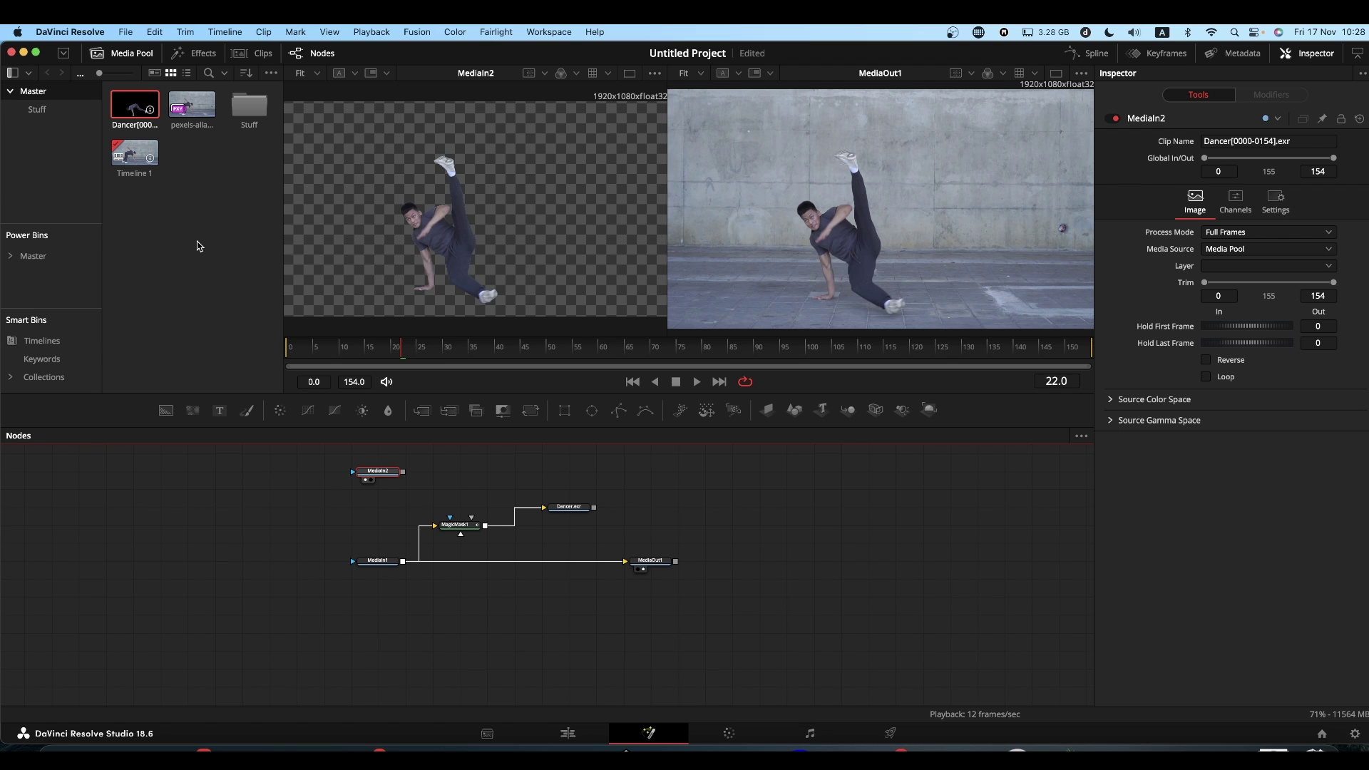
pyautogui.click(678, 503)
# Add a Loader node reading the Dancer EXR sequence starting at Dancer0000.exr
pyautogui.hotkey('shift', 'space')
pyautogui.write('loader')
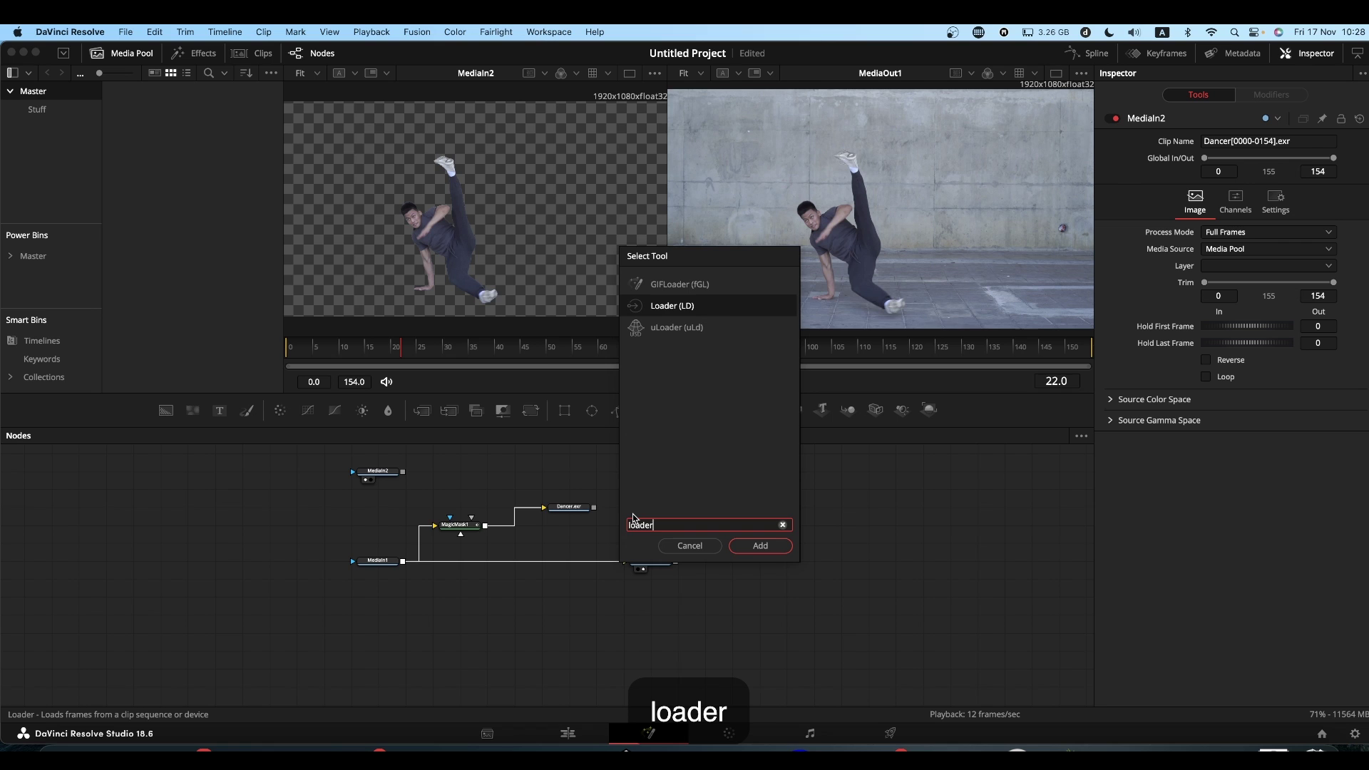
pyautogui.press('Return')
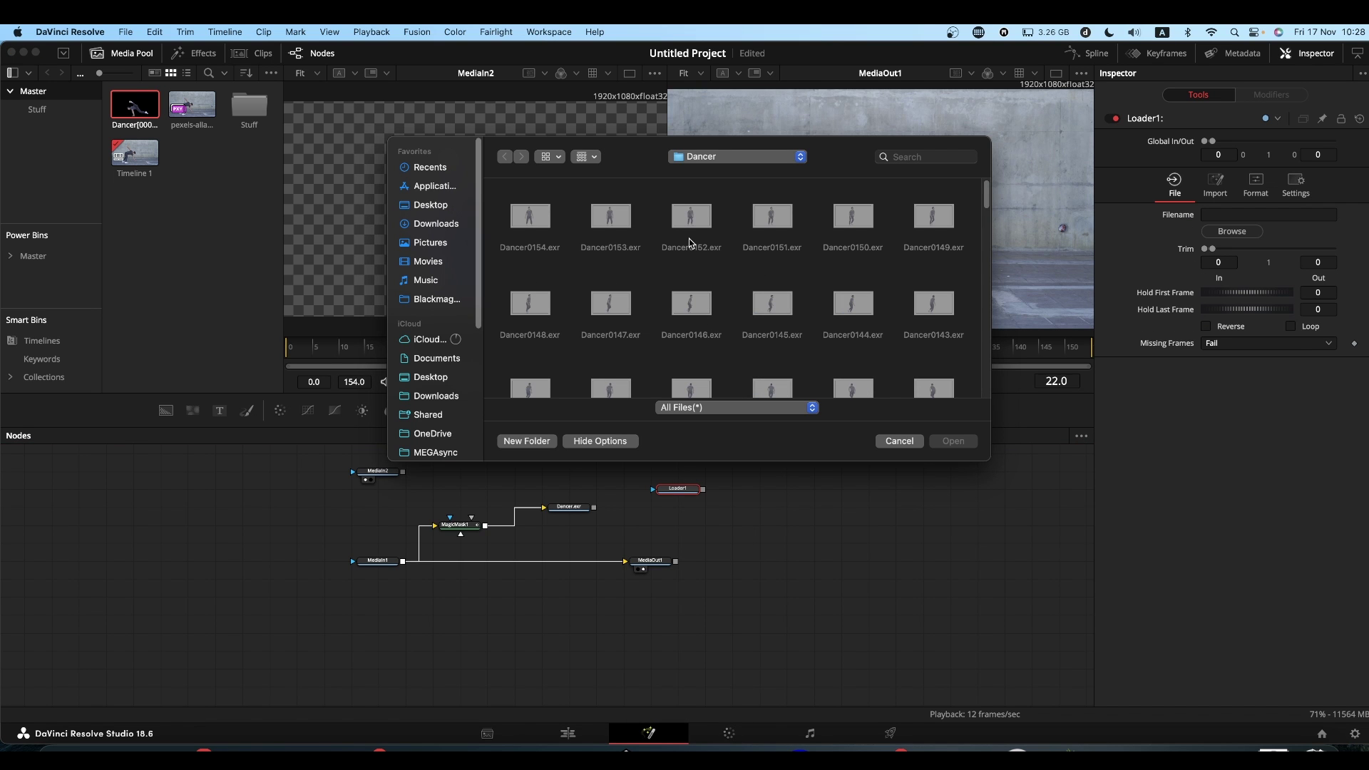
pyautogui.scroll(-10, 829, 263)
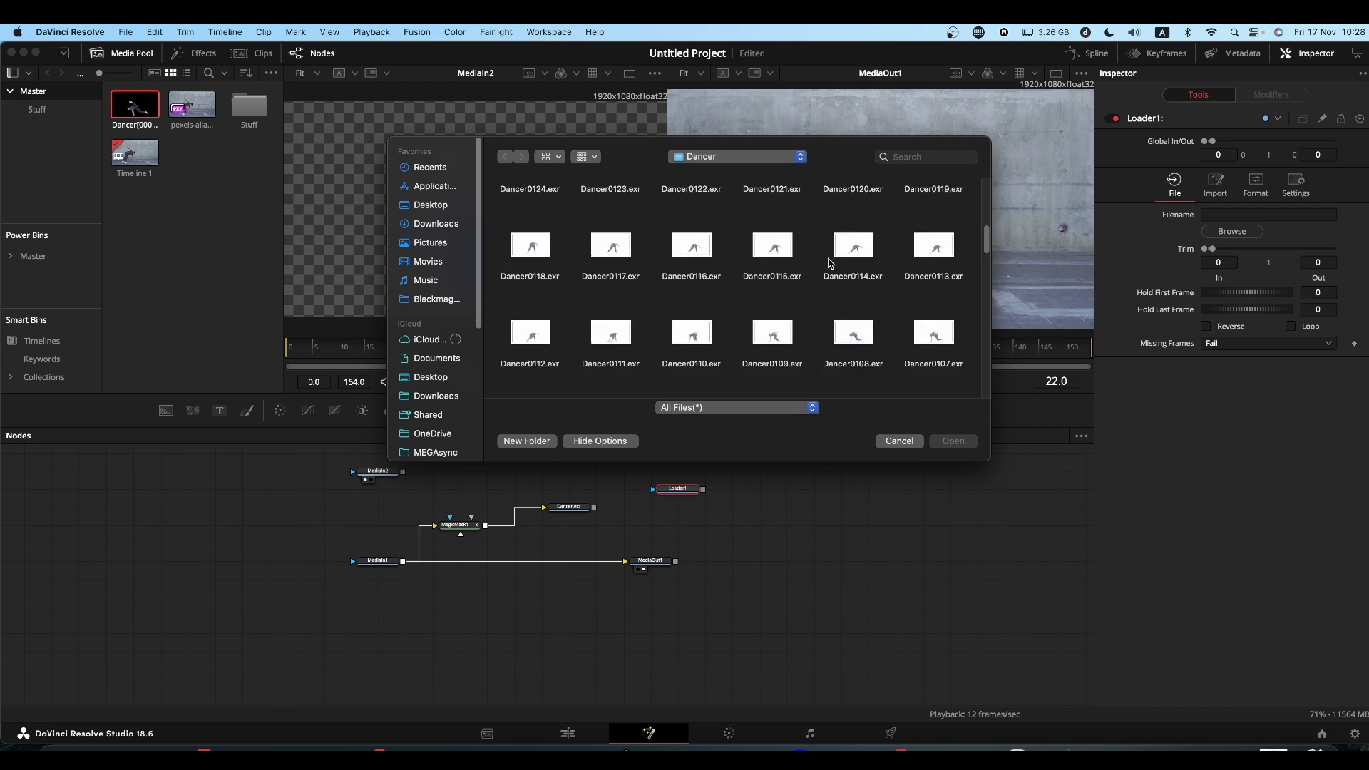
pyautogui.scroll(-5, 830, 263)
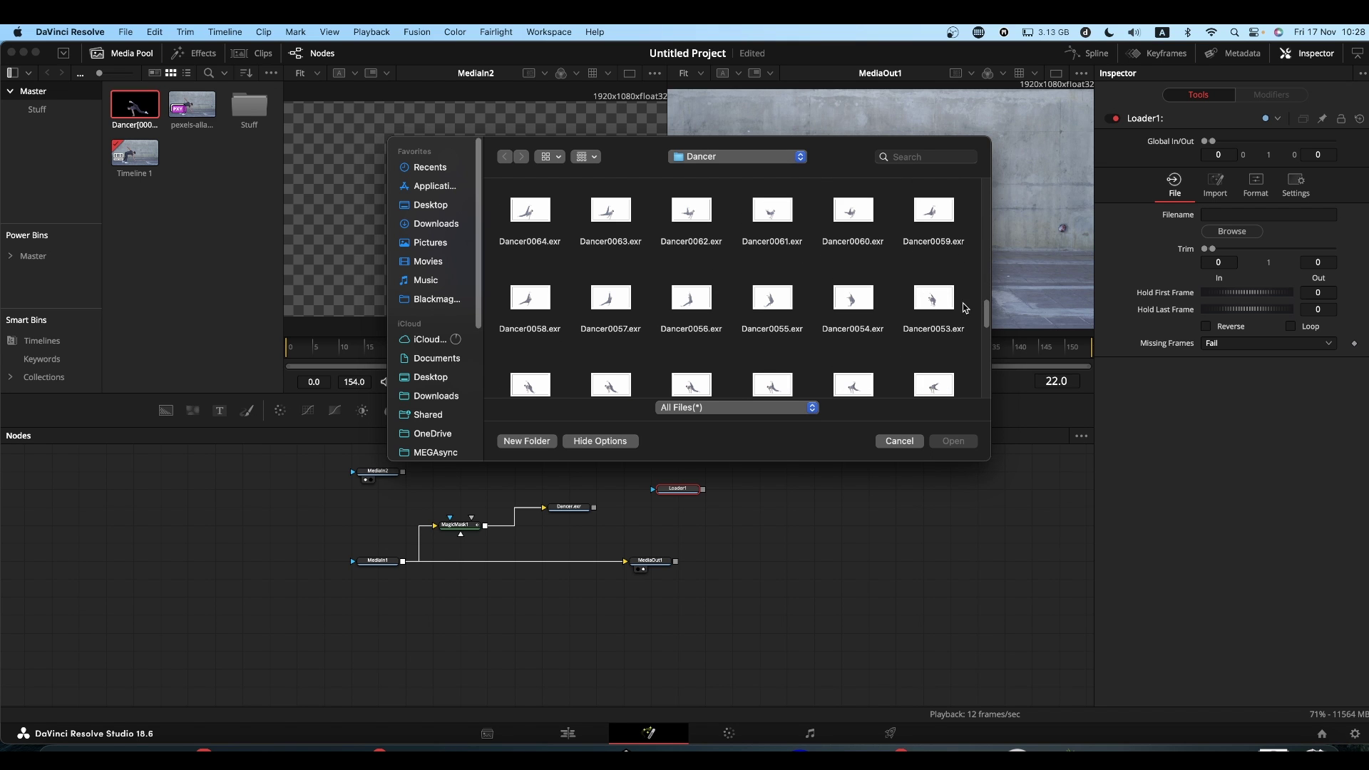
pyautogui.moveTo(987, 318); pyautogui.dragTo(975, 407)
pyautogui.click(854, 343)
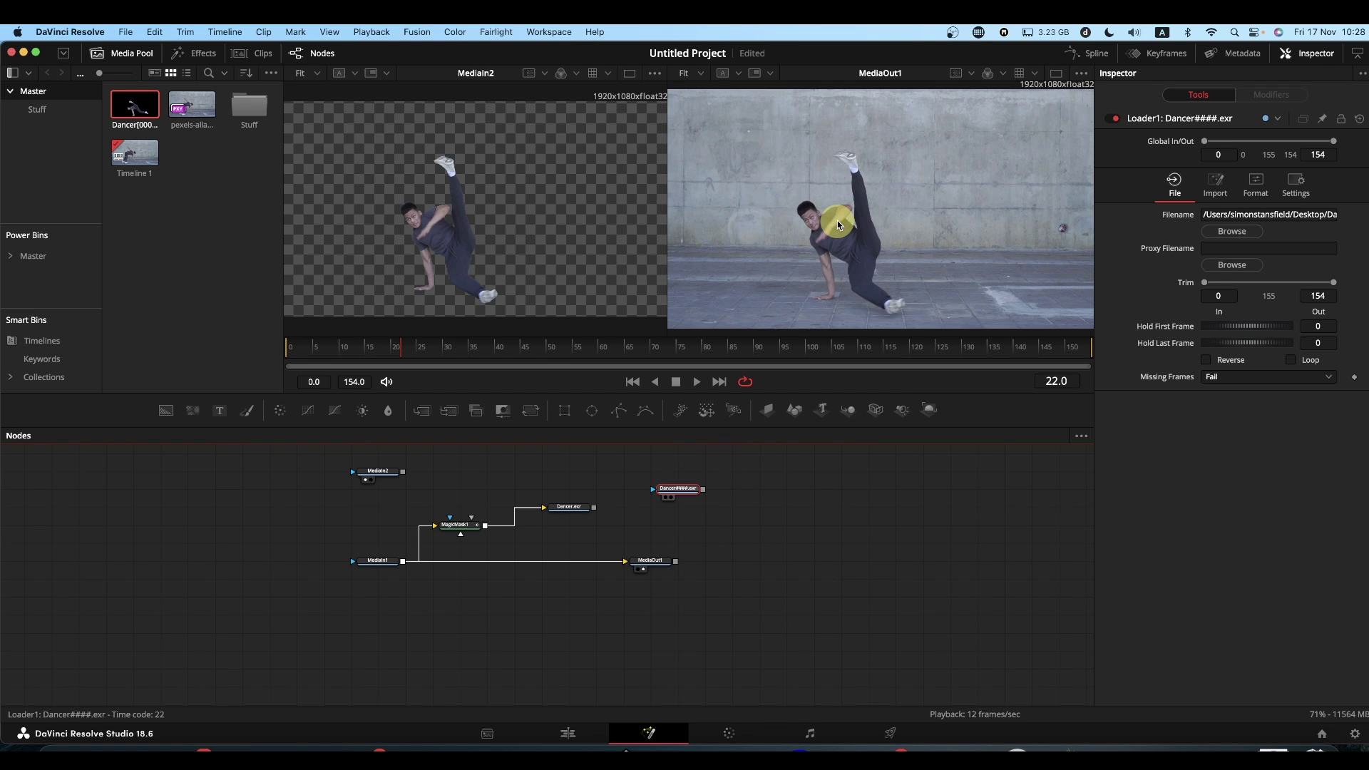
# Play the loaded dancer sequence on its own, then show the final output in the second viewer
pyautogui.press('2')
pyautogui.press('space')
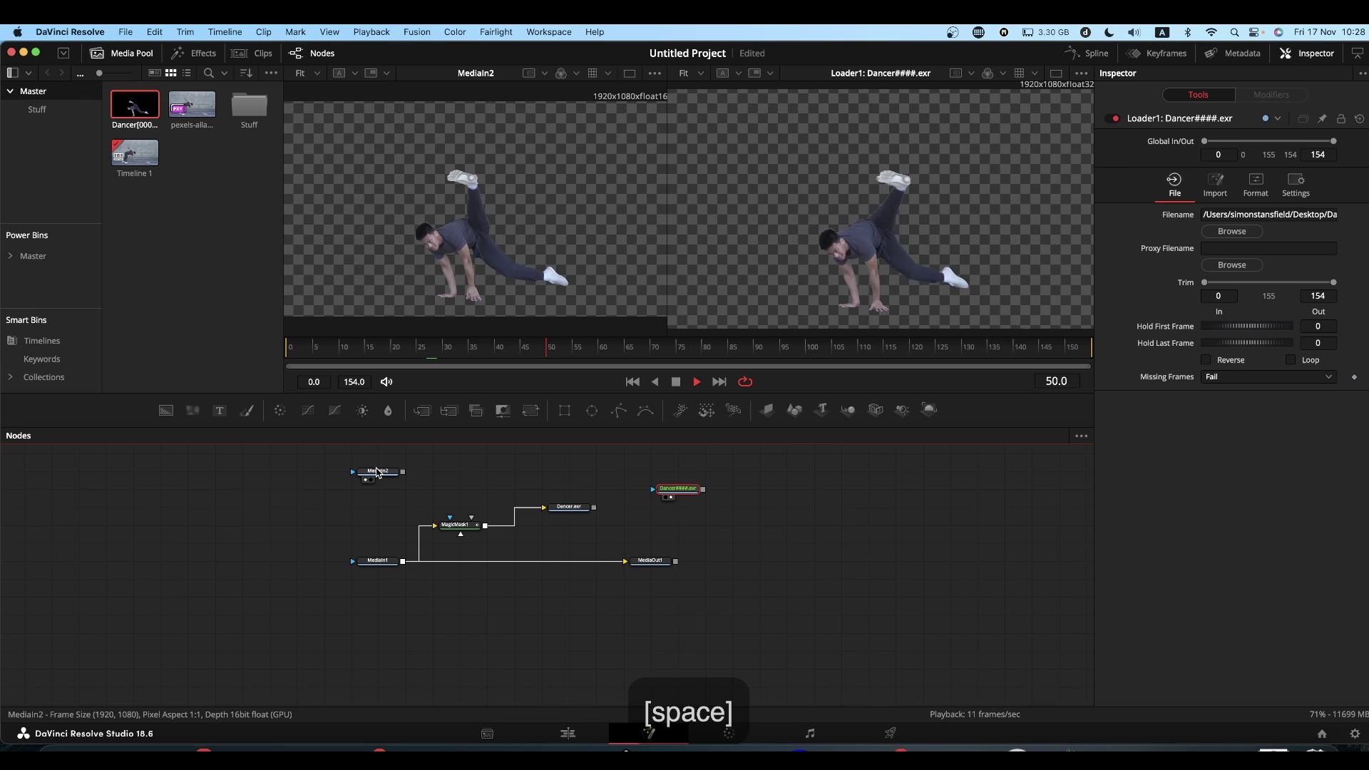
pyautogui.press('space')
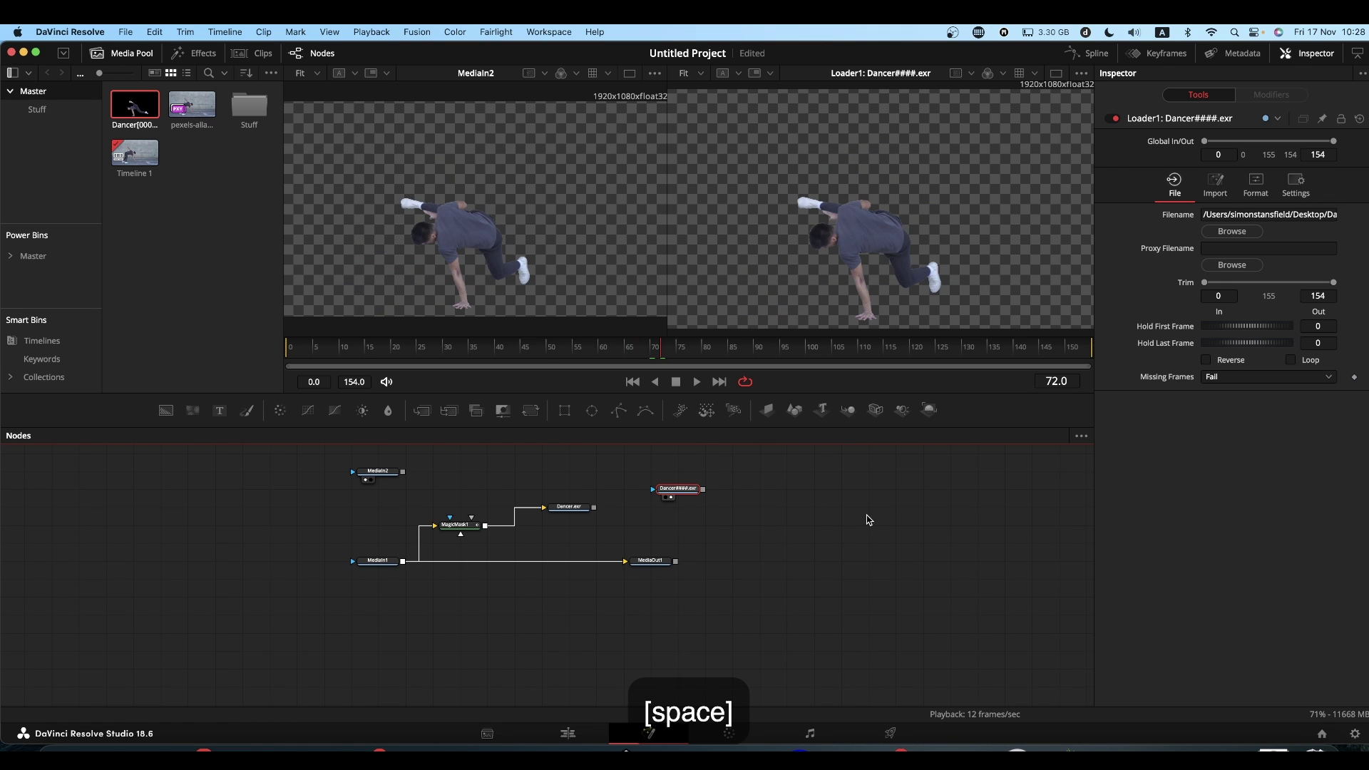
pyautogui.moveTo(642, 560); pyautogui.dragTo(881, 200)
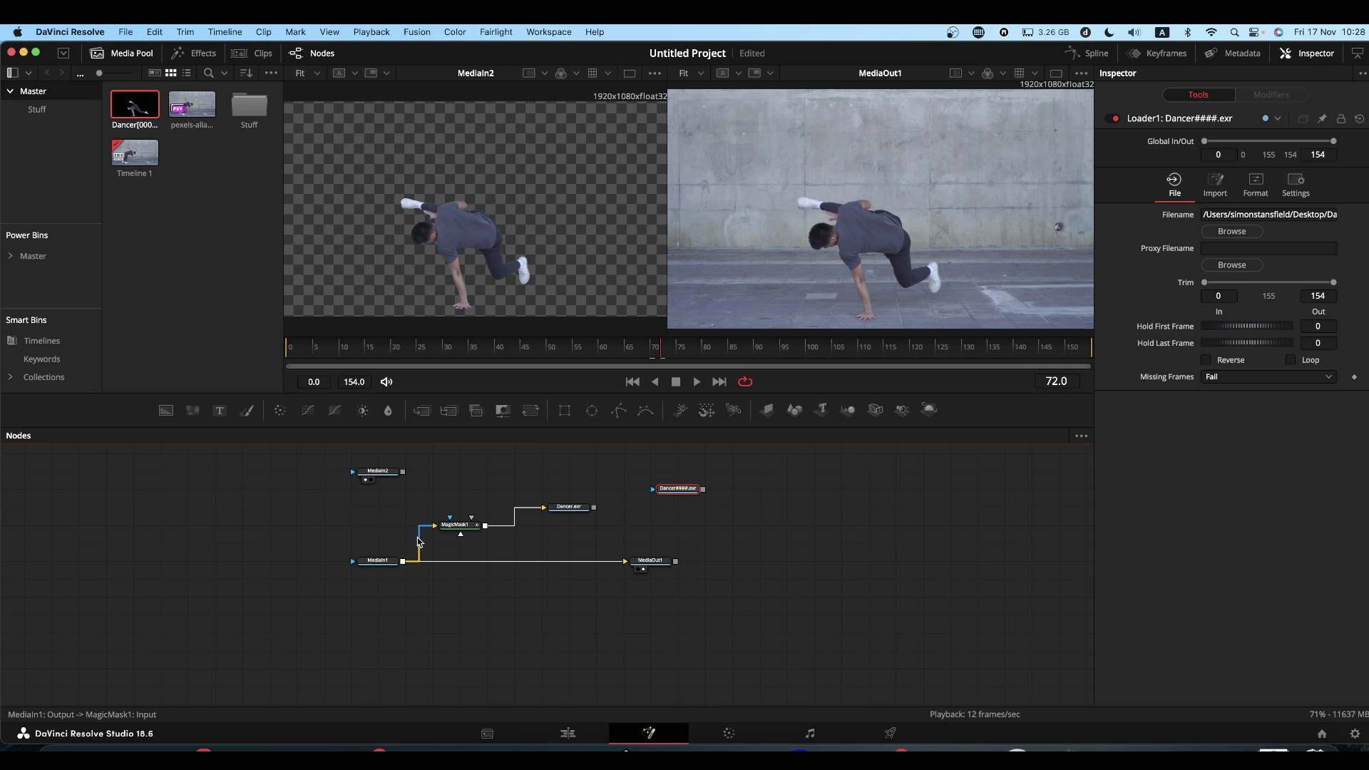
# Detach MagicMask1 from MediaIn1 and merge MediaIn2 over the background as Merge1
pyautogui.moveTo(424, 527); pyautogui.dragTo(230, 497)
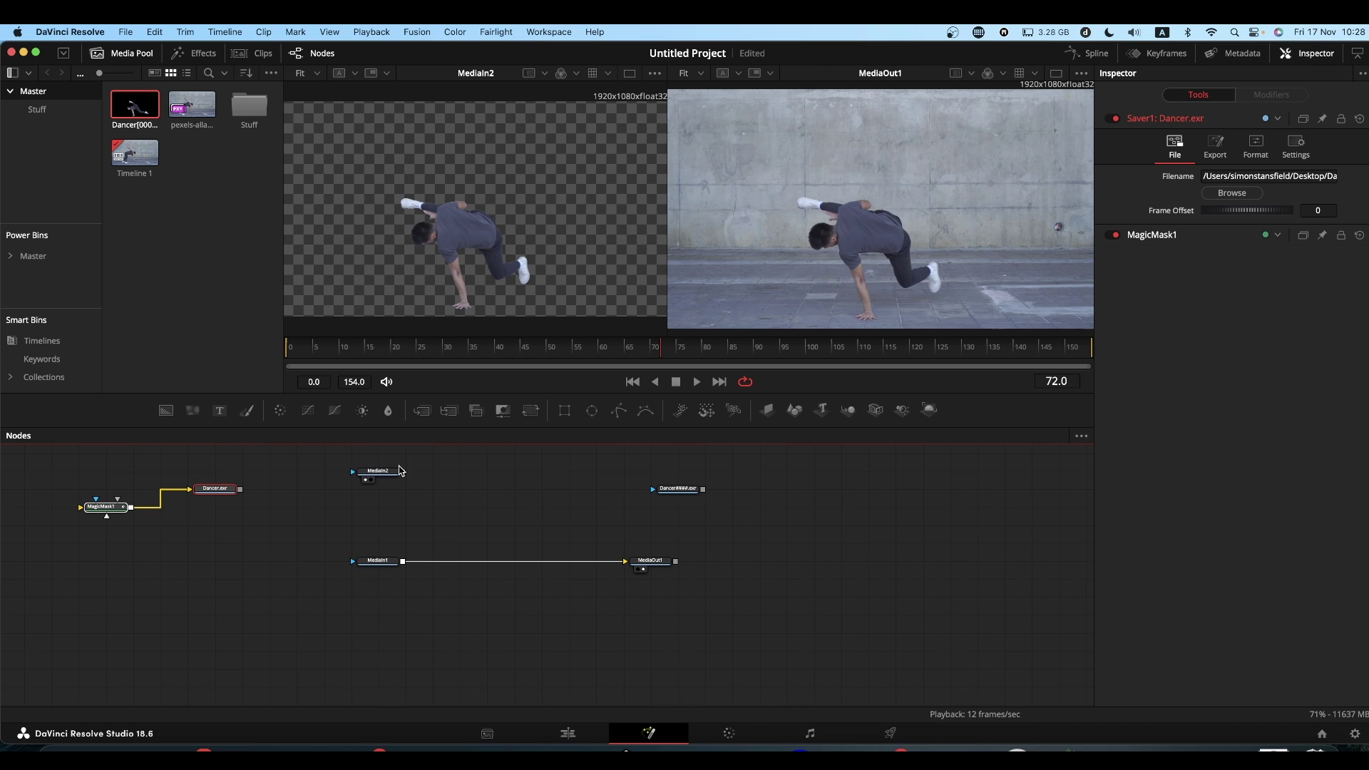
pyautogui.moveTo(403, 471); pyautogui.dragTo(515, 564)
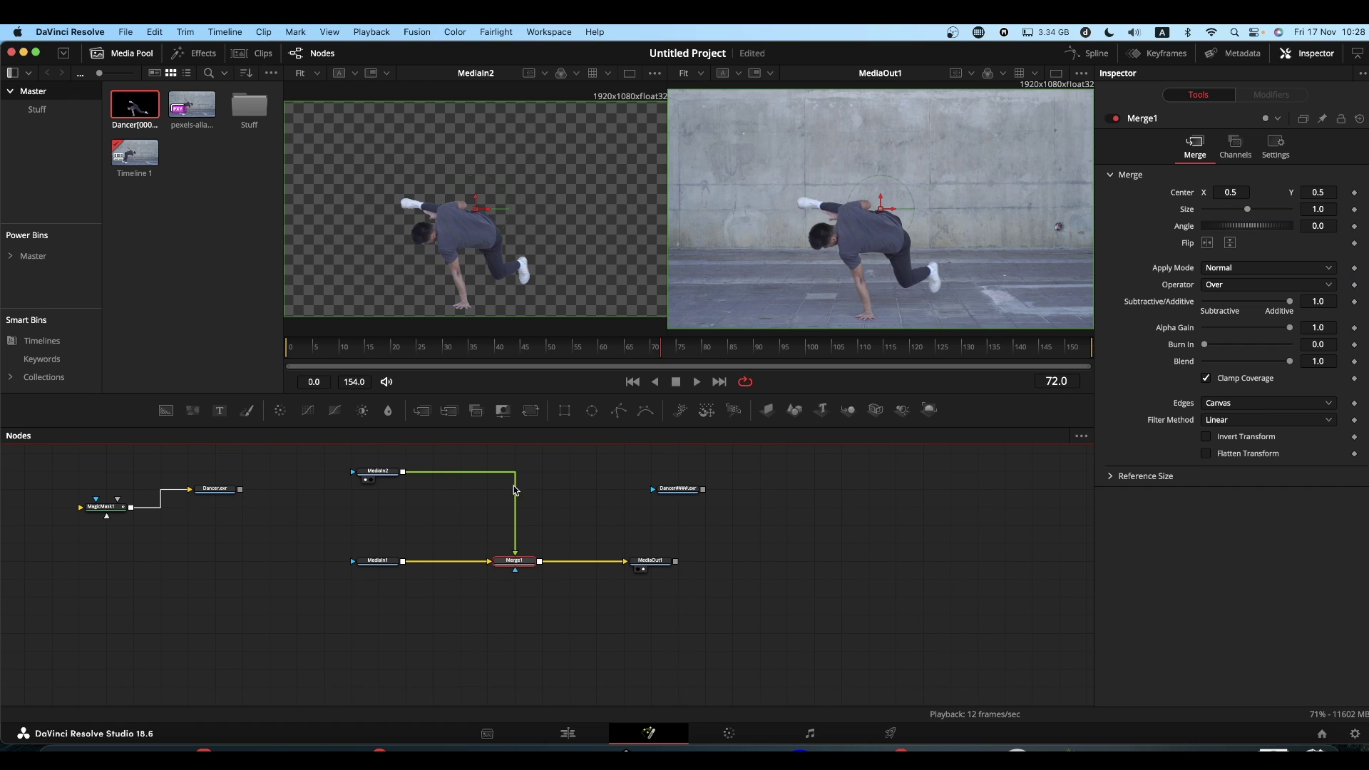
pyautogui.click(369, 475)
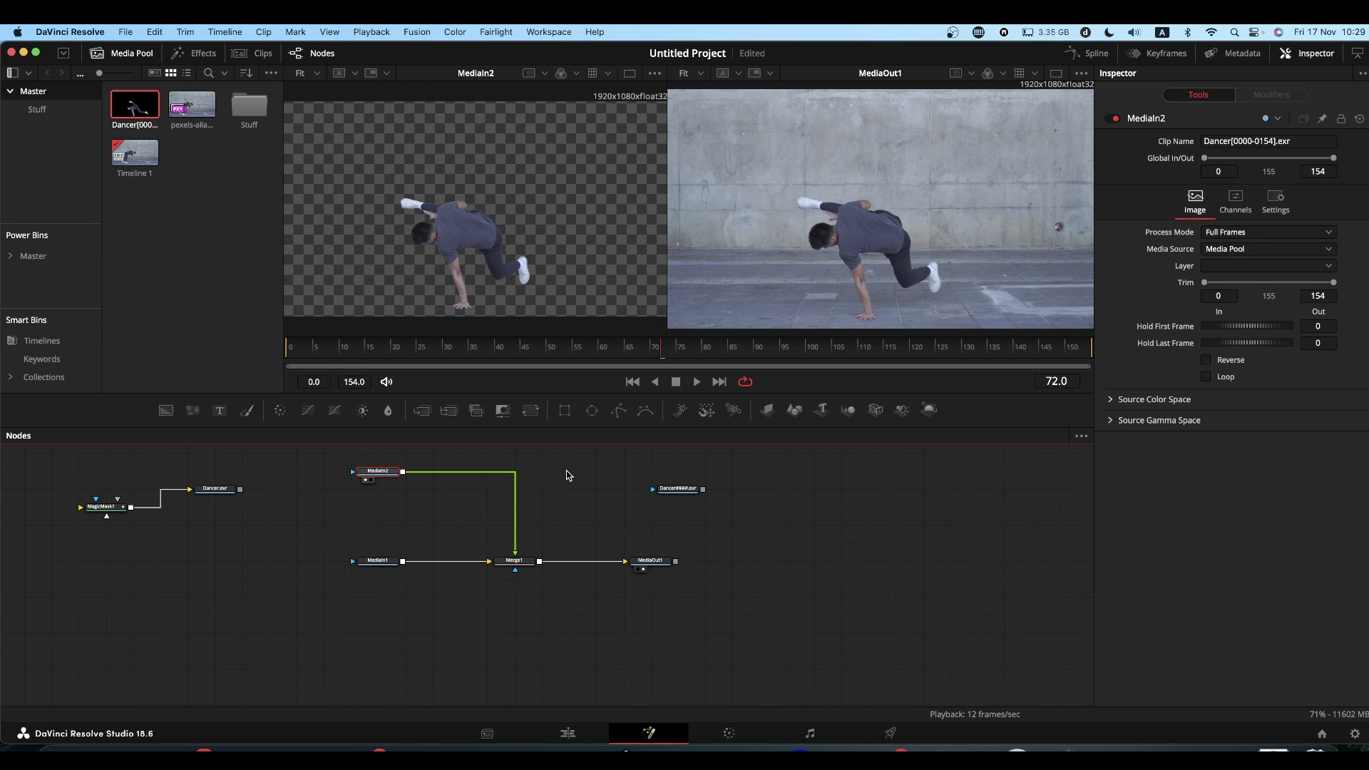
# Insert a Glow between MediaIn2 and Merge1 with Glow 0.882, Glow Size 37, Green Scale 2.0
pyautogui.hotkey('shift', 'space')
pyautogui.write('glow')
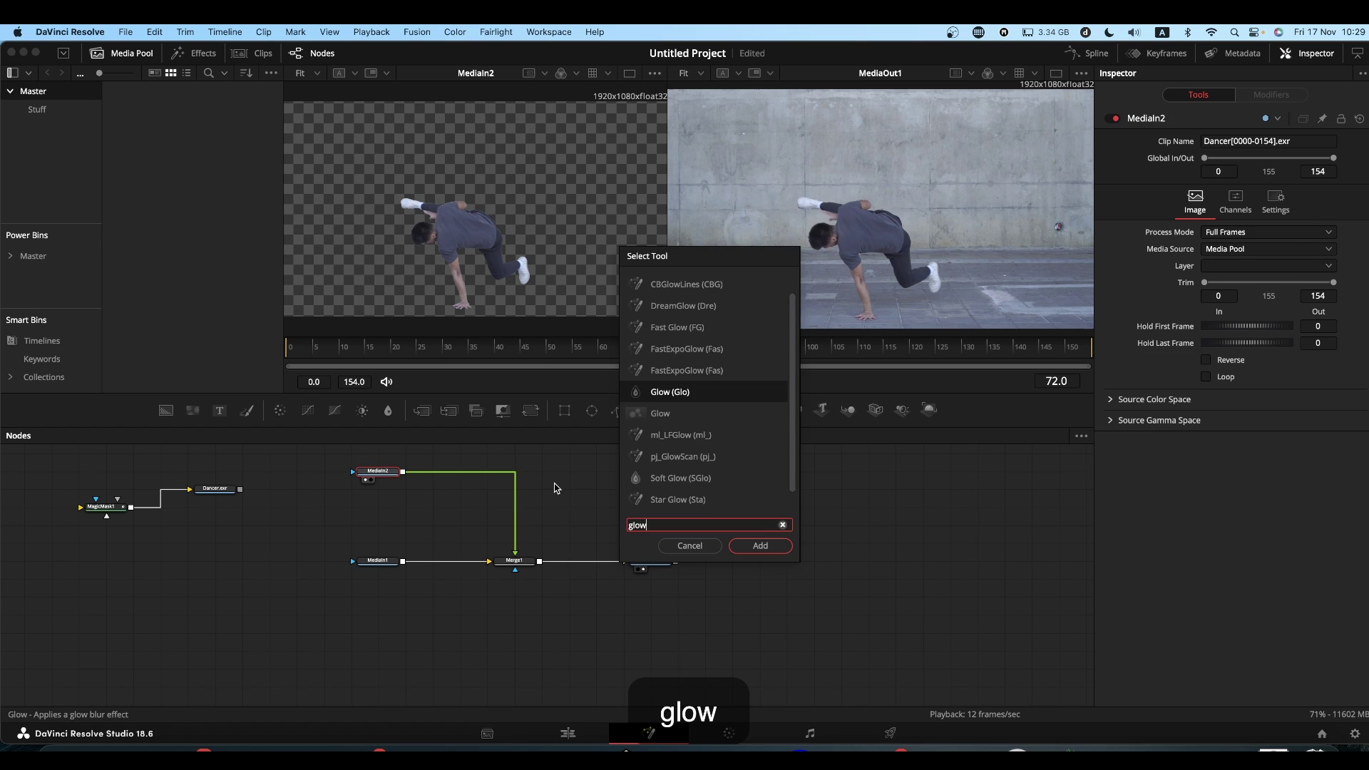
pyautogui.press('Return')
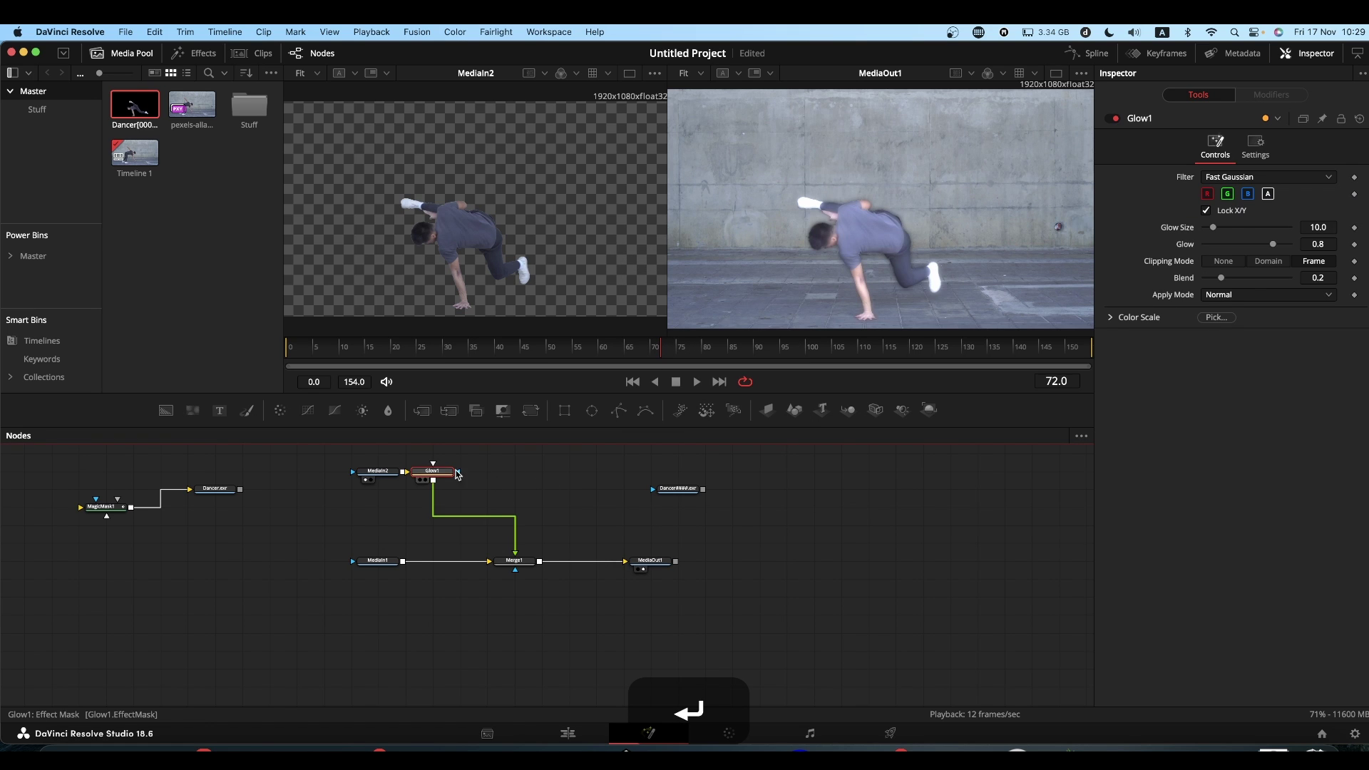
pyautogui.moveTo(452, 471); pyautogui.dragTo(507, 469)
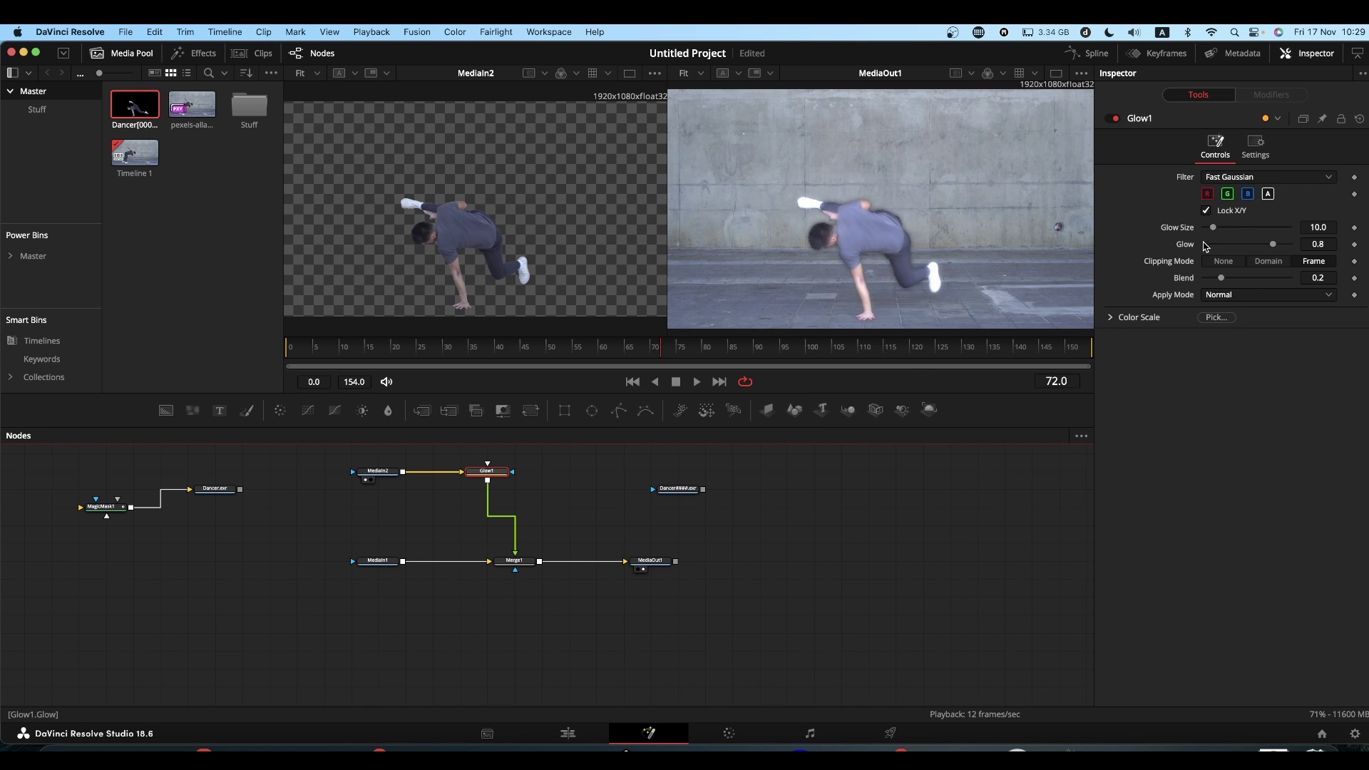
pyautogui.moveTo(1277, 243); pyautogui.dragTo(1234, 230)
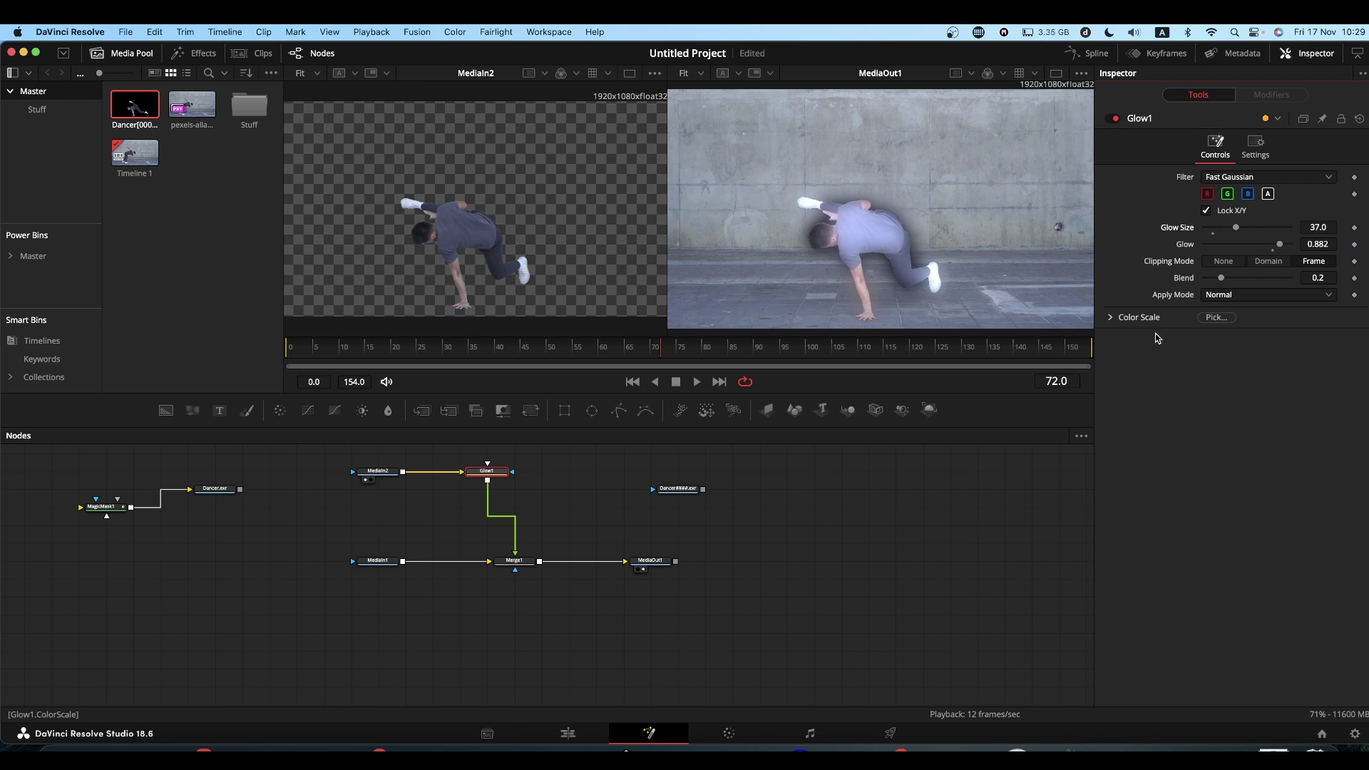
pyautogui.click(1112, 320)
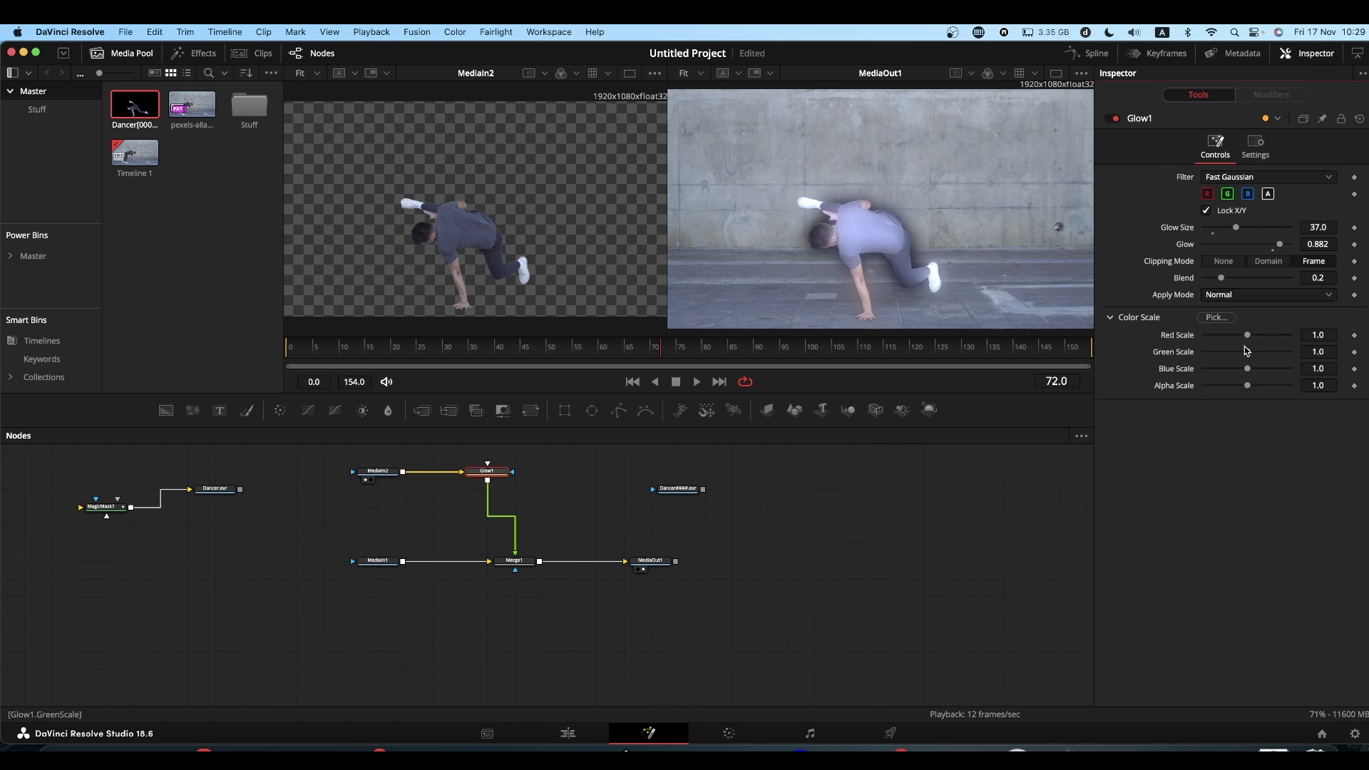
pyautogui.moveTo(1247, 351); pyautogui.dragTo(1320, 356)
pyautogui.press('space')
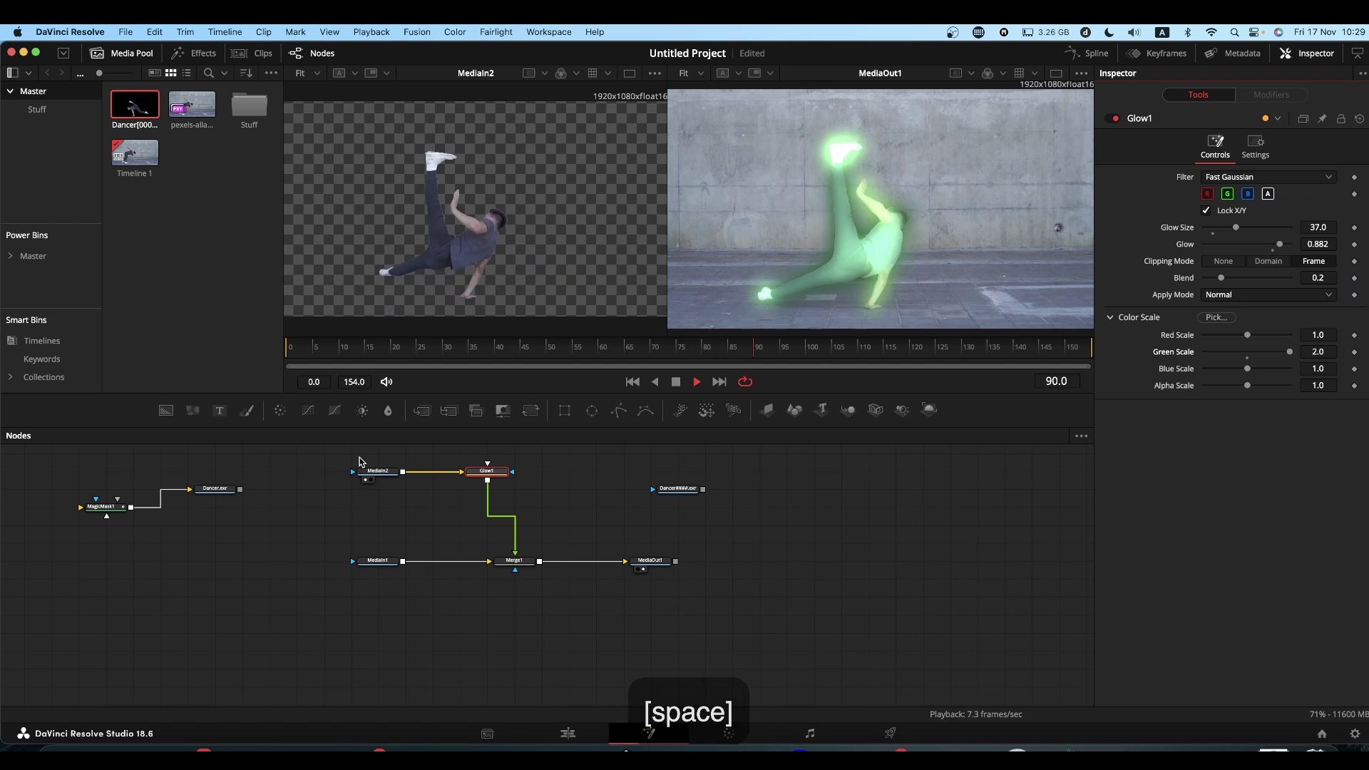
# Move the dancer clip, glow and merge nodes further right and stop playback
pyautogui.moveTo(357, 455); pyautogui.dragTo(689, 479)
pyautogui.moveTo(508, 566); pyautogui.dragTo(589, 565)
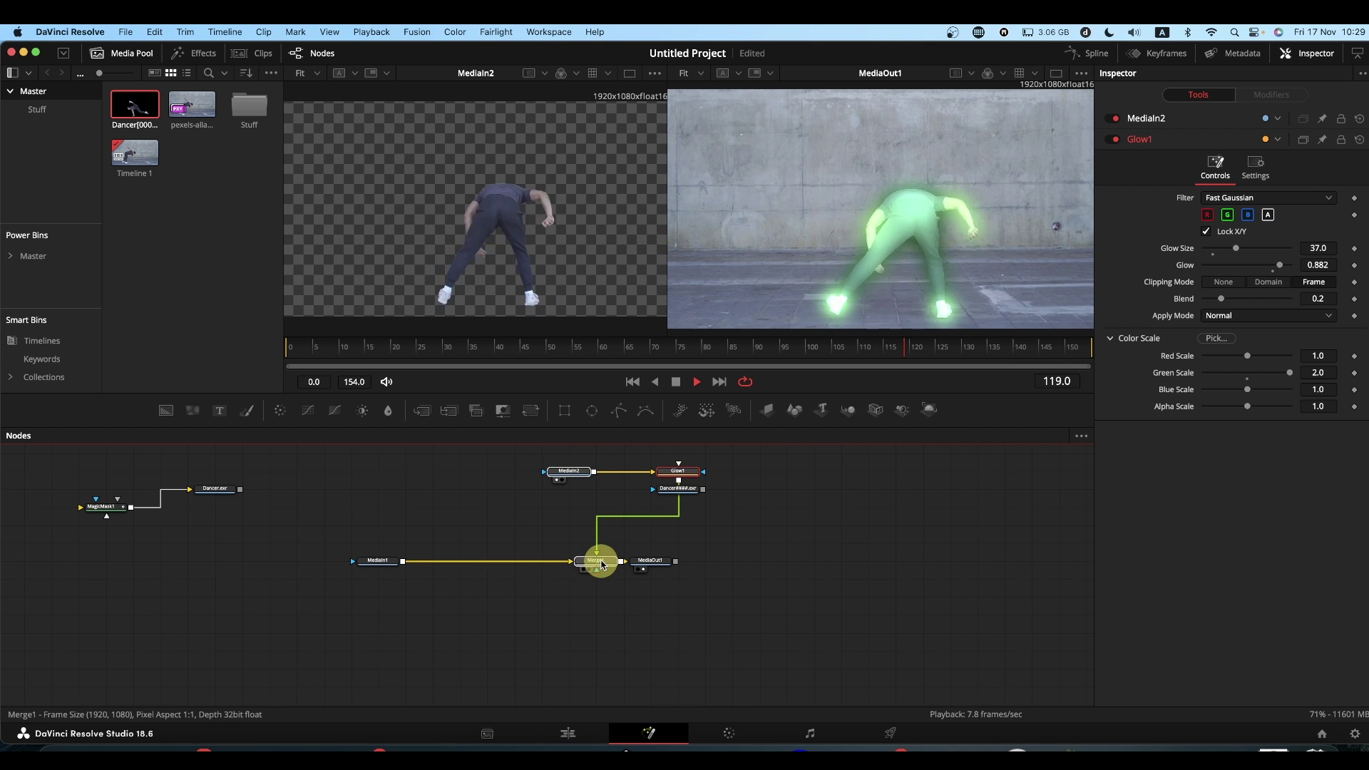
pyautogui.press('space')
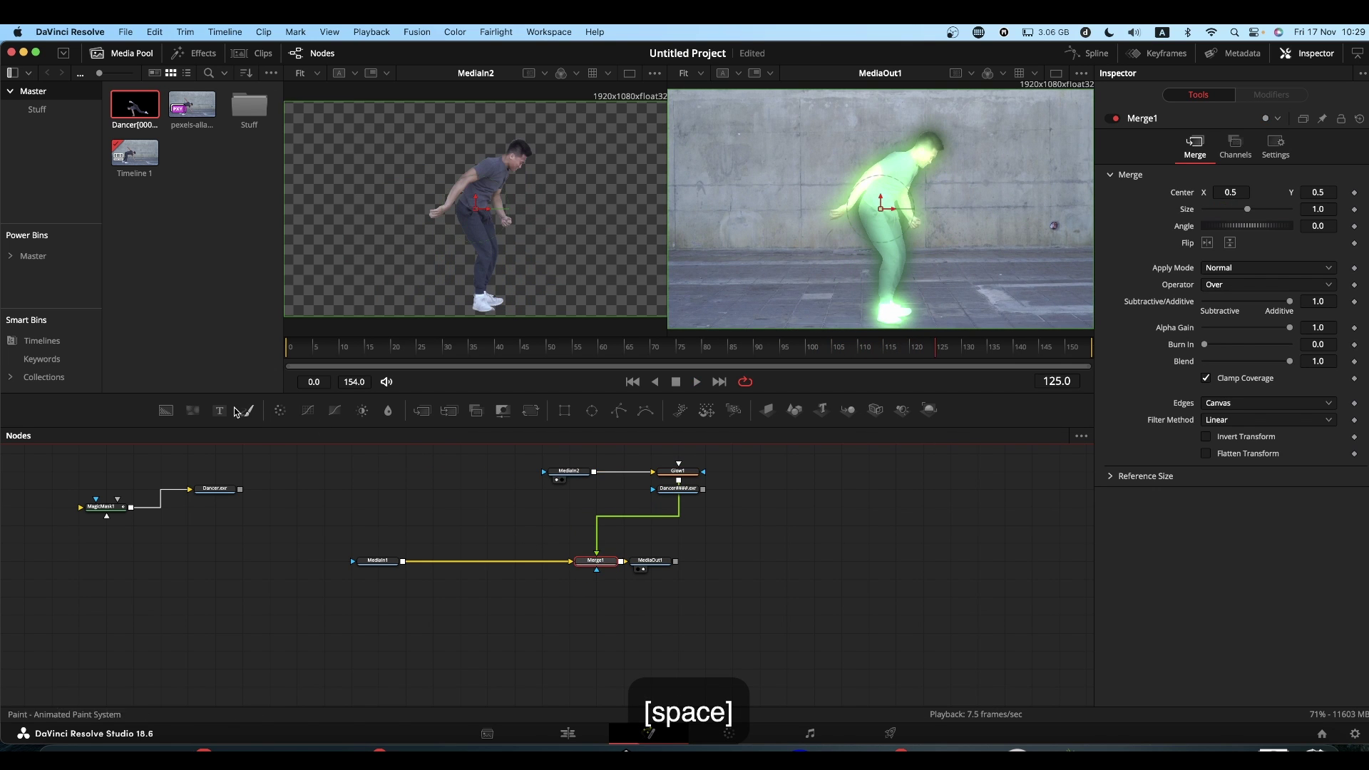
# Drop a Text node onto the MediaIn1 line, creating Text1 and Merge2, and edit its text
pyautogui.moveTo(221, 409); pyautogui.dragTo(403, 562)
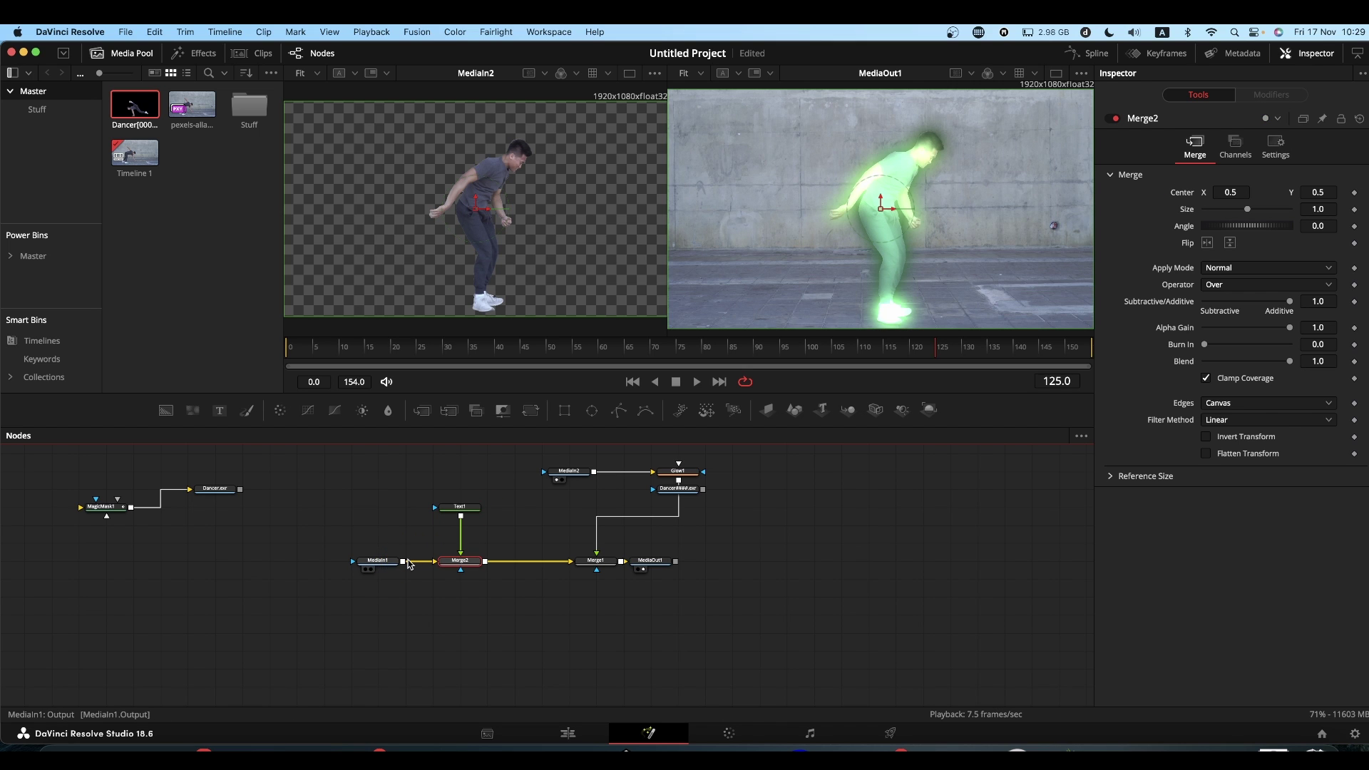
pyautogui.click(471, 511)
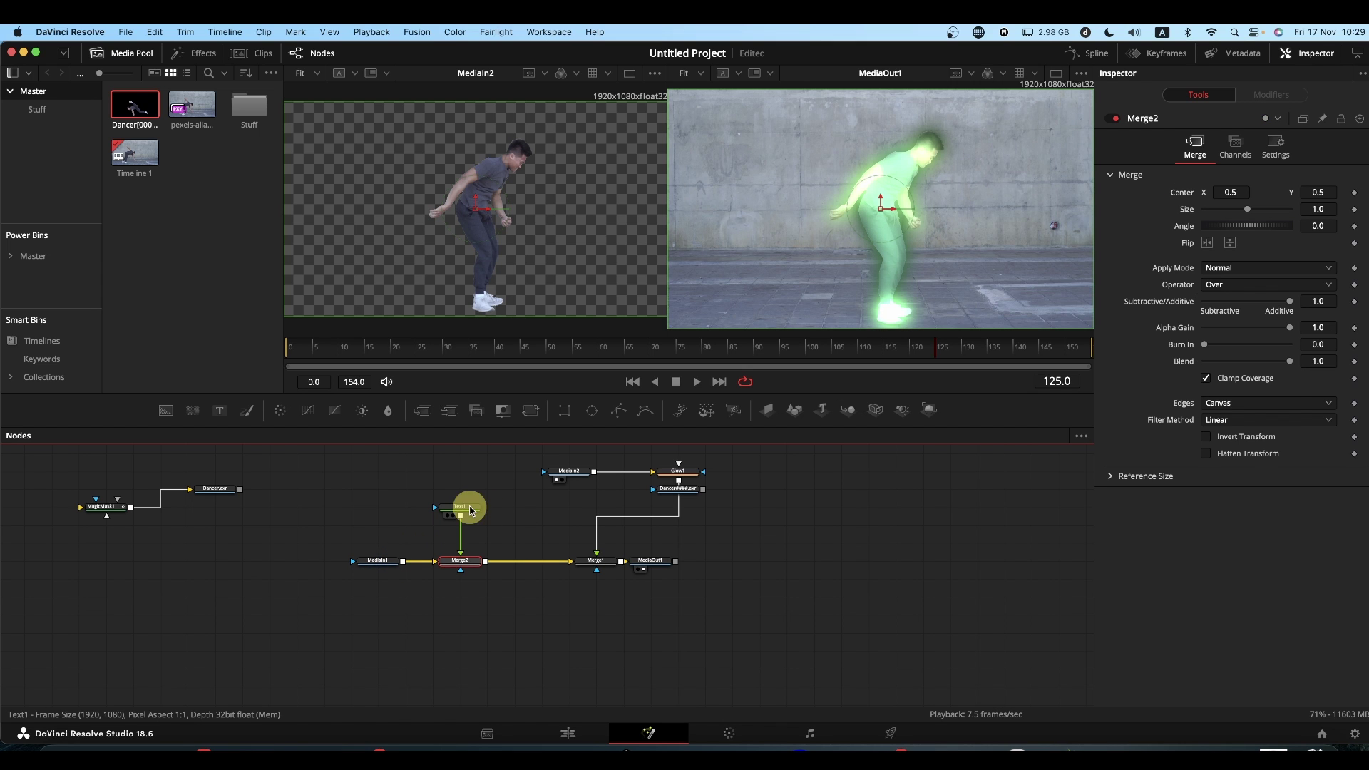
pyautogui.click(1216, 235)
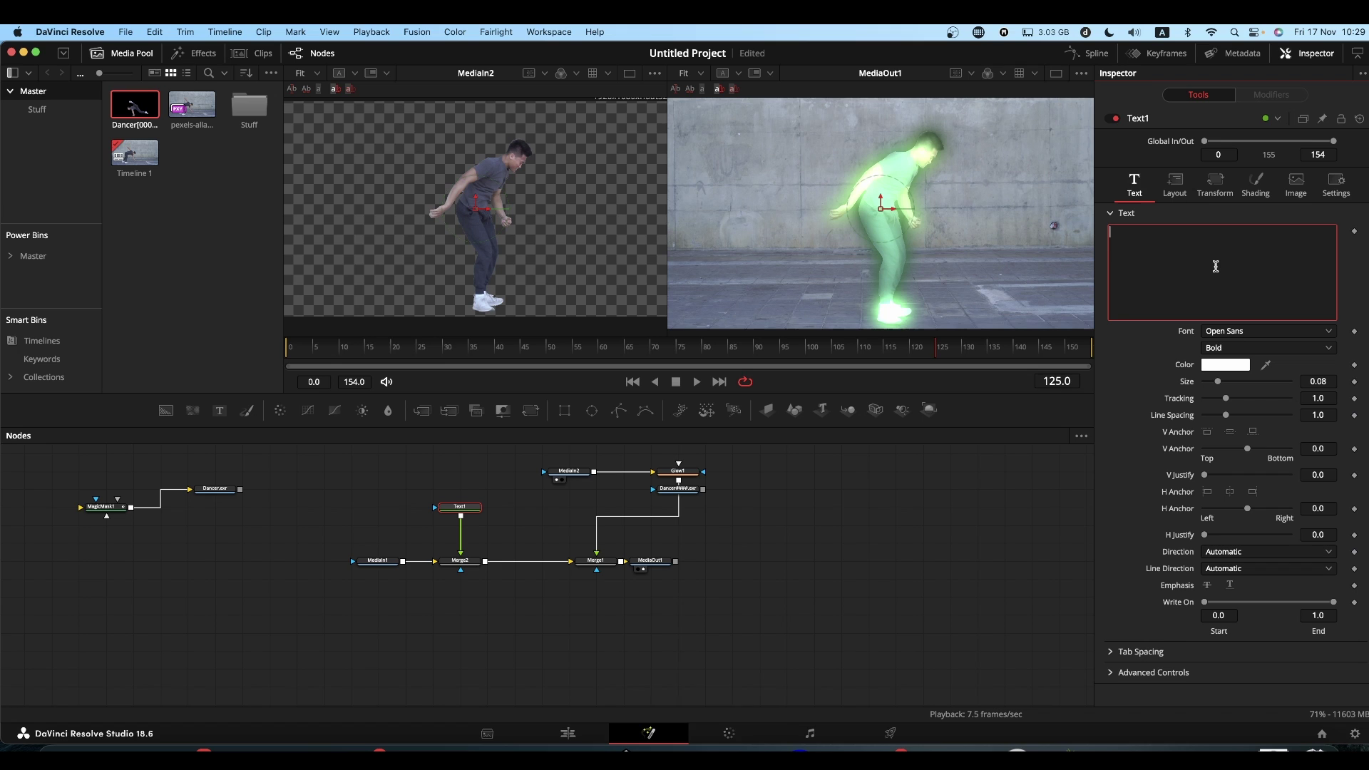
# Make Text1 read DANCER in Open Sans Extrabold
pyautogui.write('DANCER')
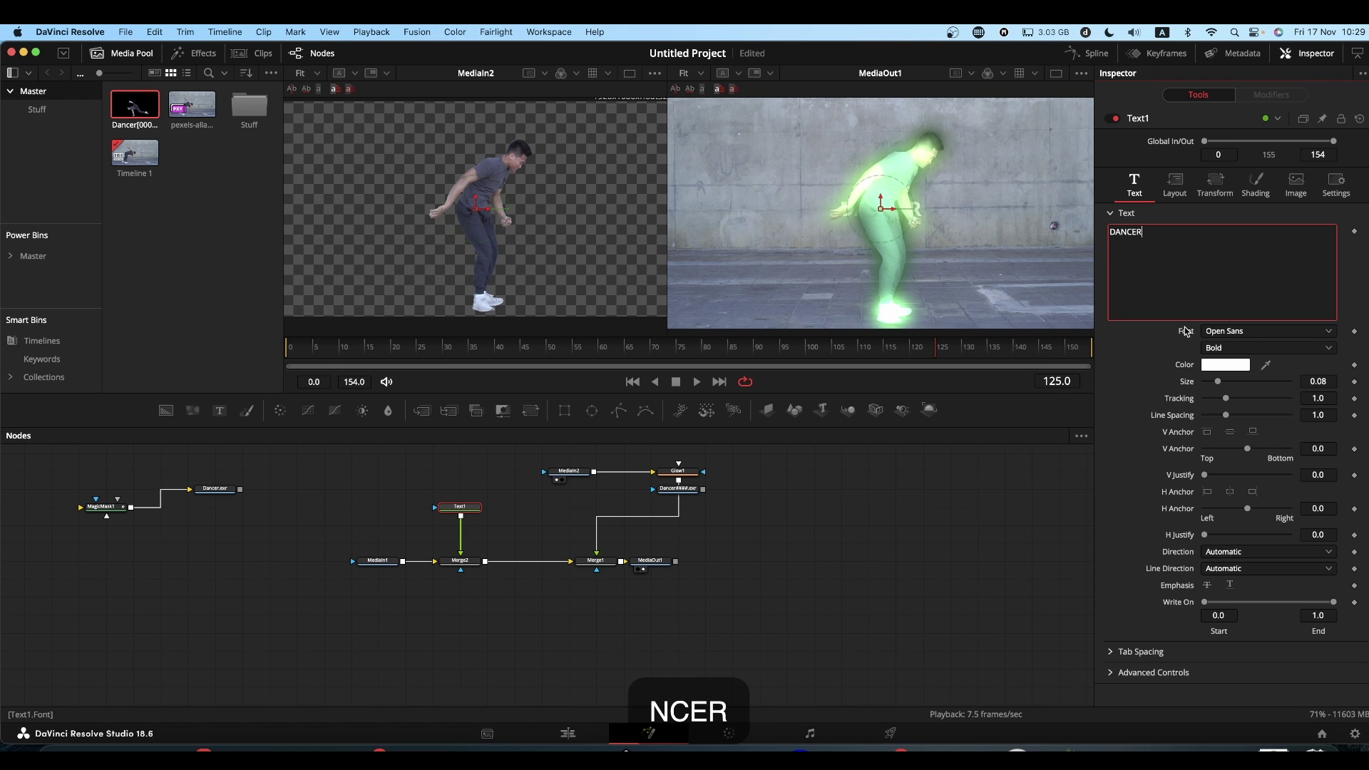
pyautogui.click(1225, 330)
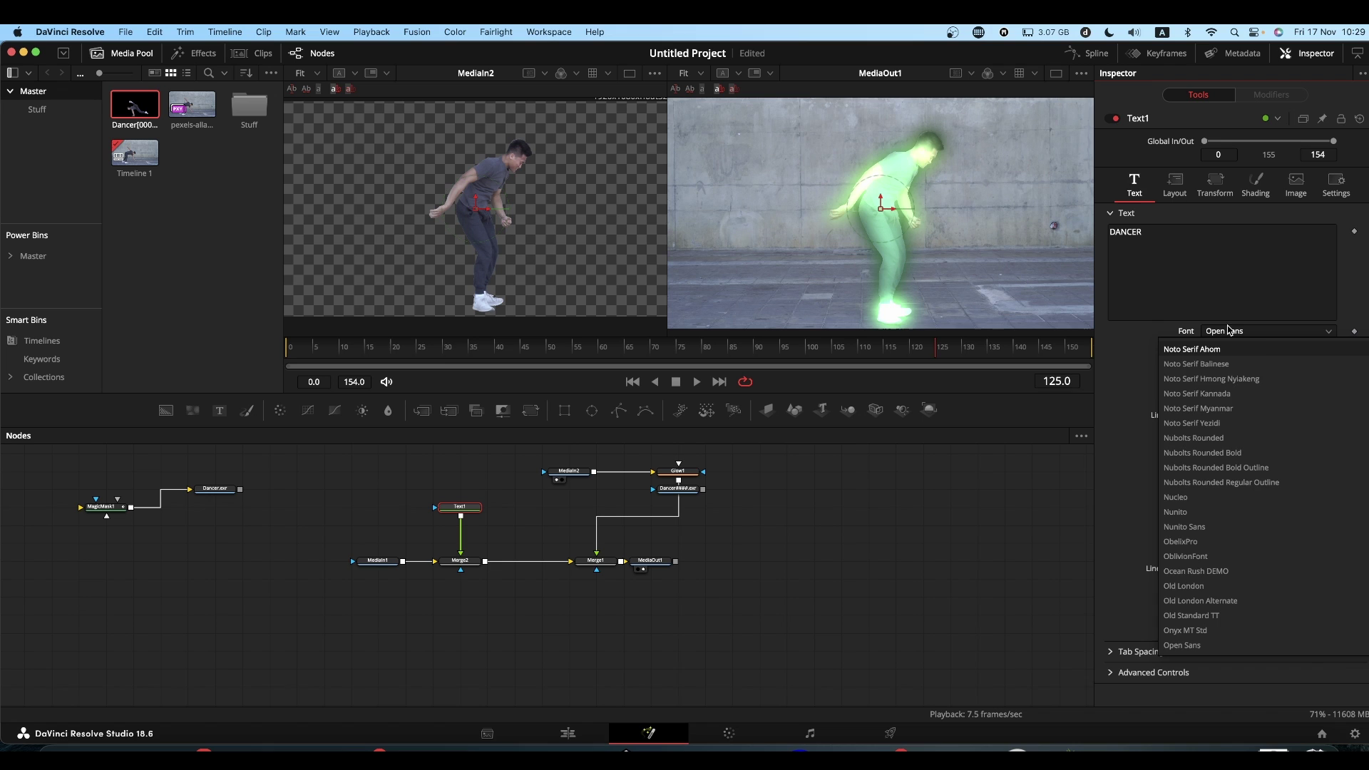
pyautogui.click(1228, 330)
pyautogui.click(1221, 349)
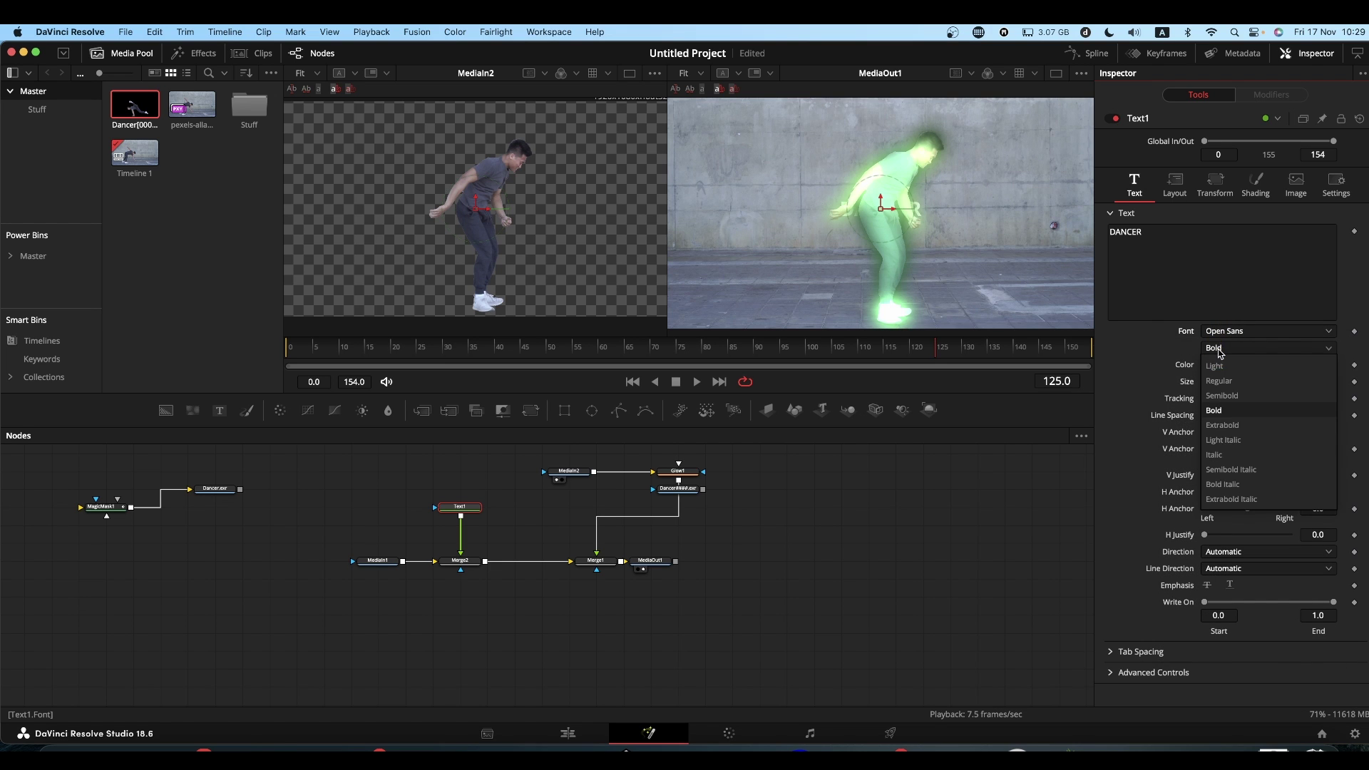
pyautogui.click(1227, 428)
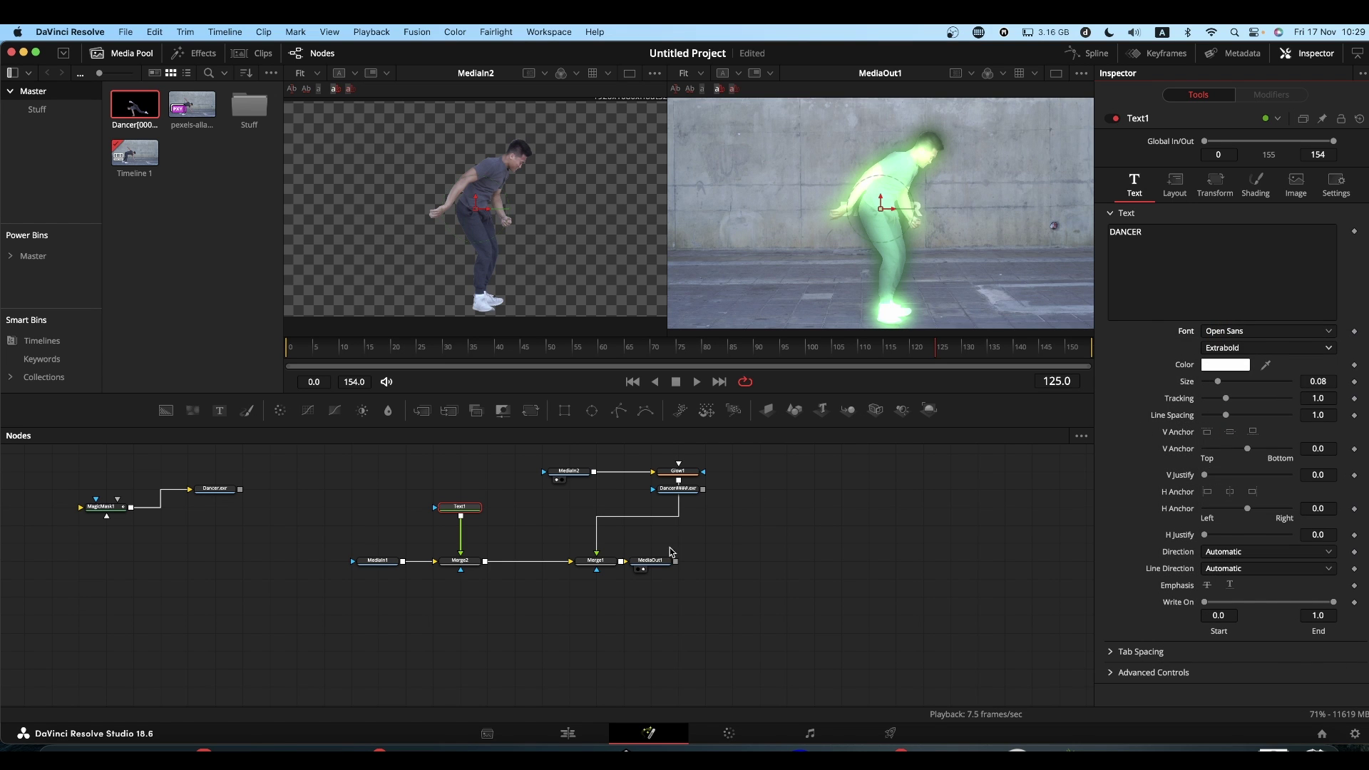
# View the glowing dancer composite and enlarge the DANCER text to size 0.3307
pyautogui.moveTo(472, 564); pyautogui.dragTo(820, 207)
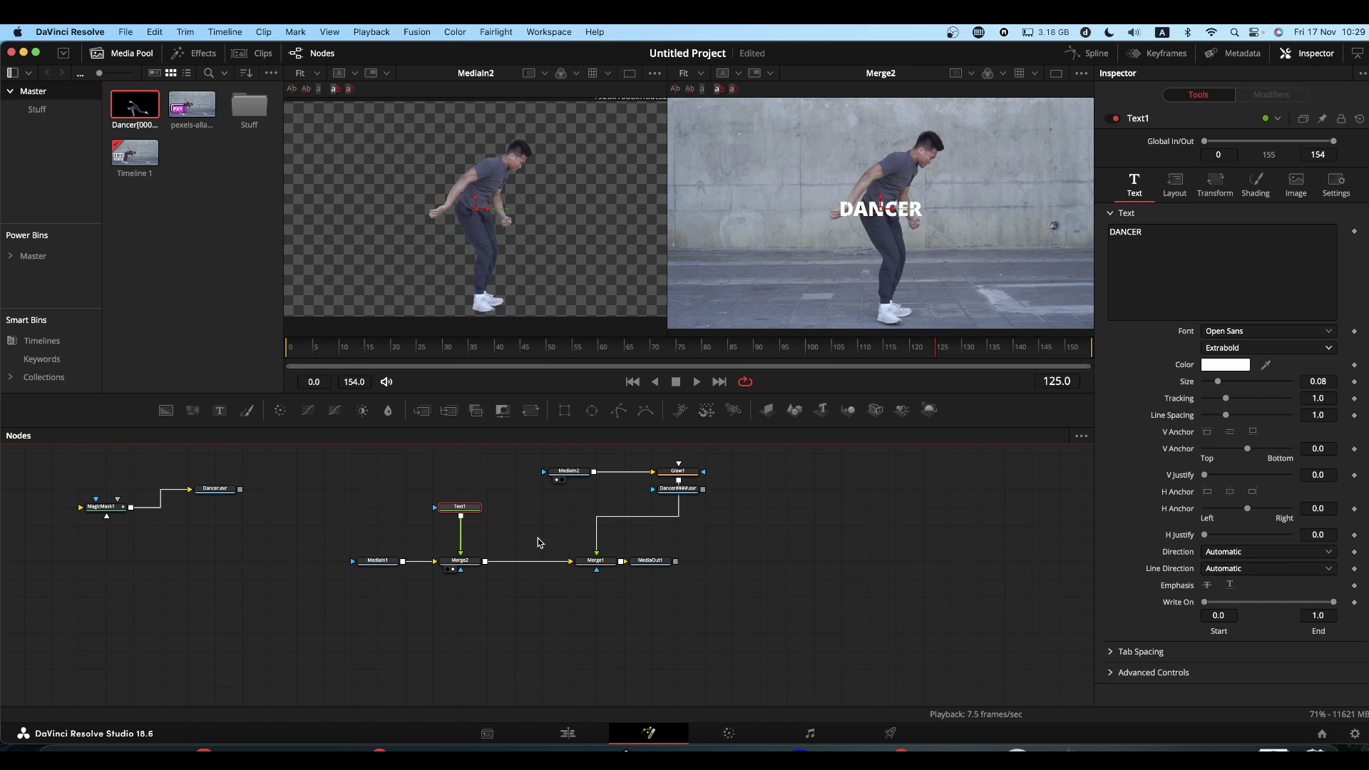
pyautogui.moveTo(596, 560); pyautogui.dragTo(813, 207)
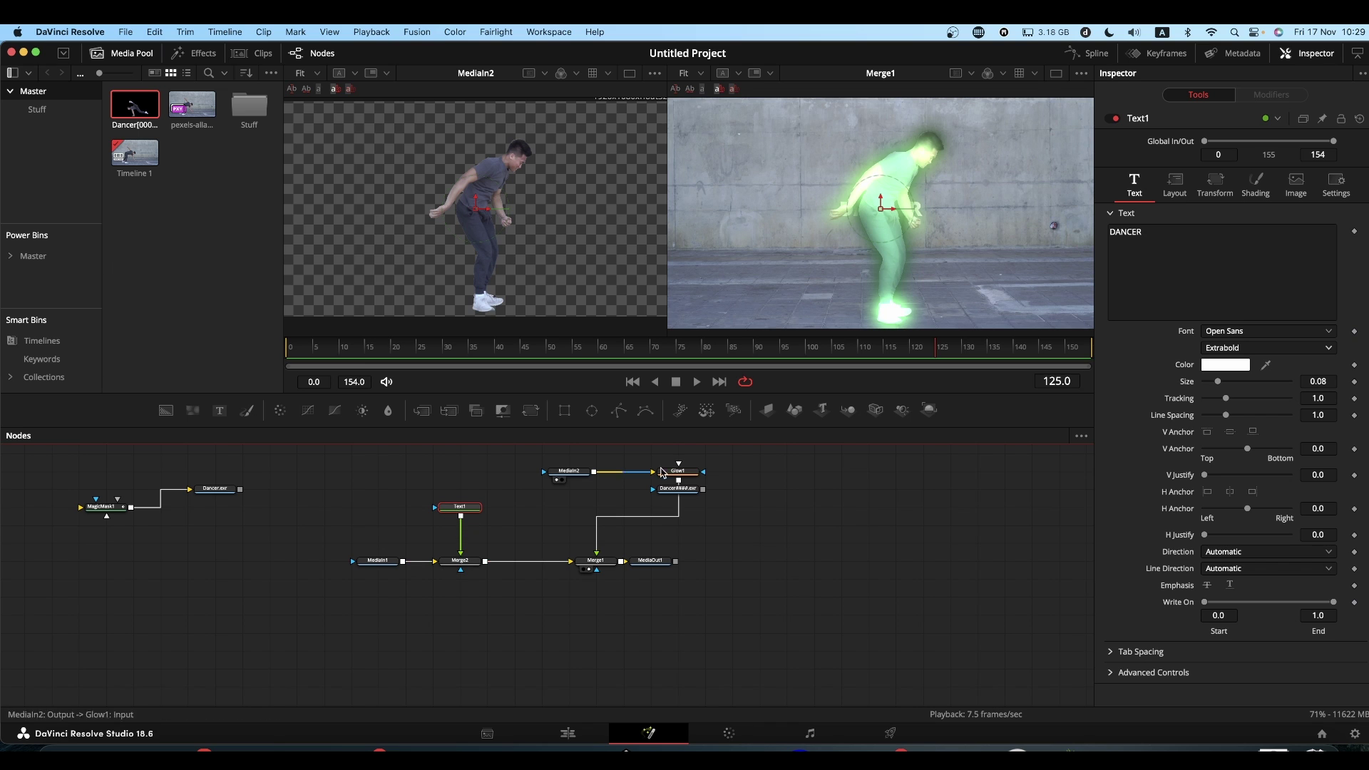
pyautogui.moveTo(1218, 385); pyautogui.dragTo(1261, 384)
pyautogui.press('space')
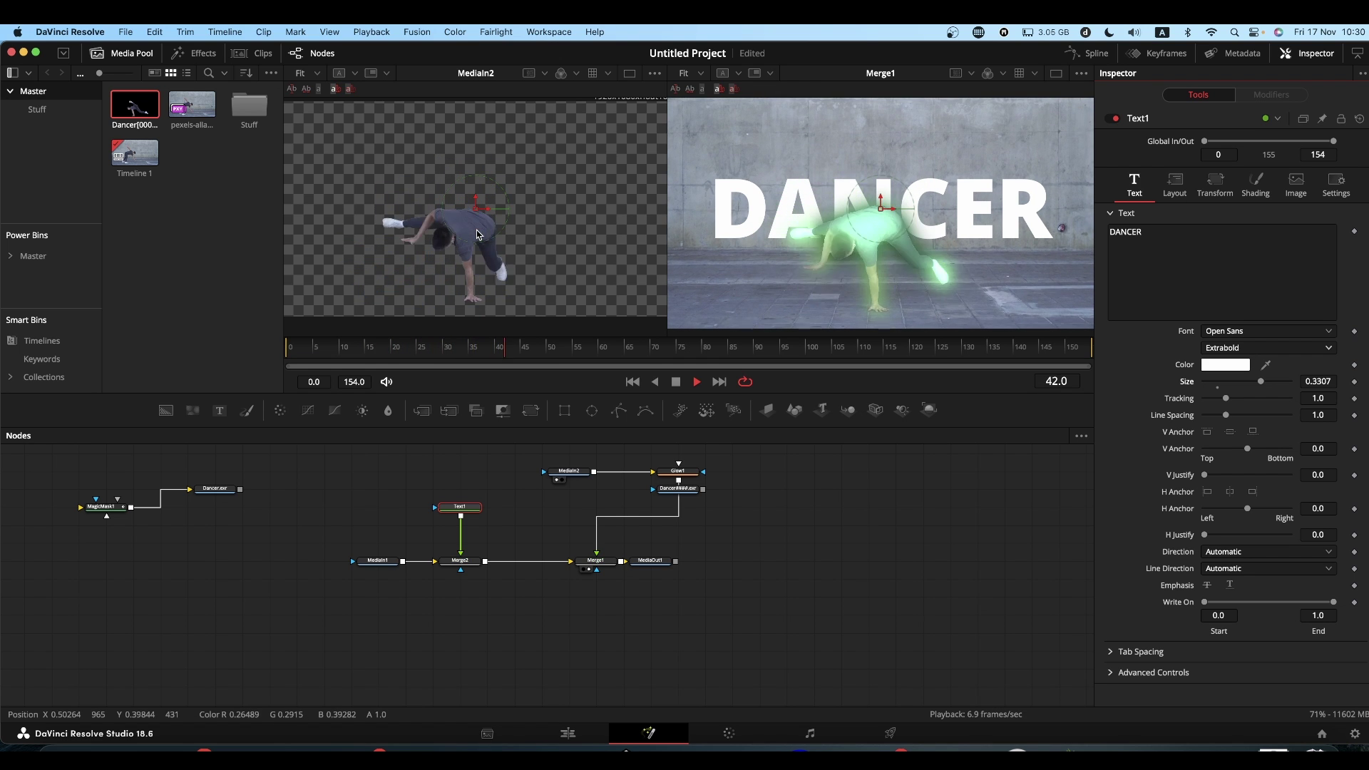
pyautogui.press('space')
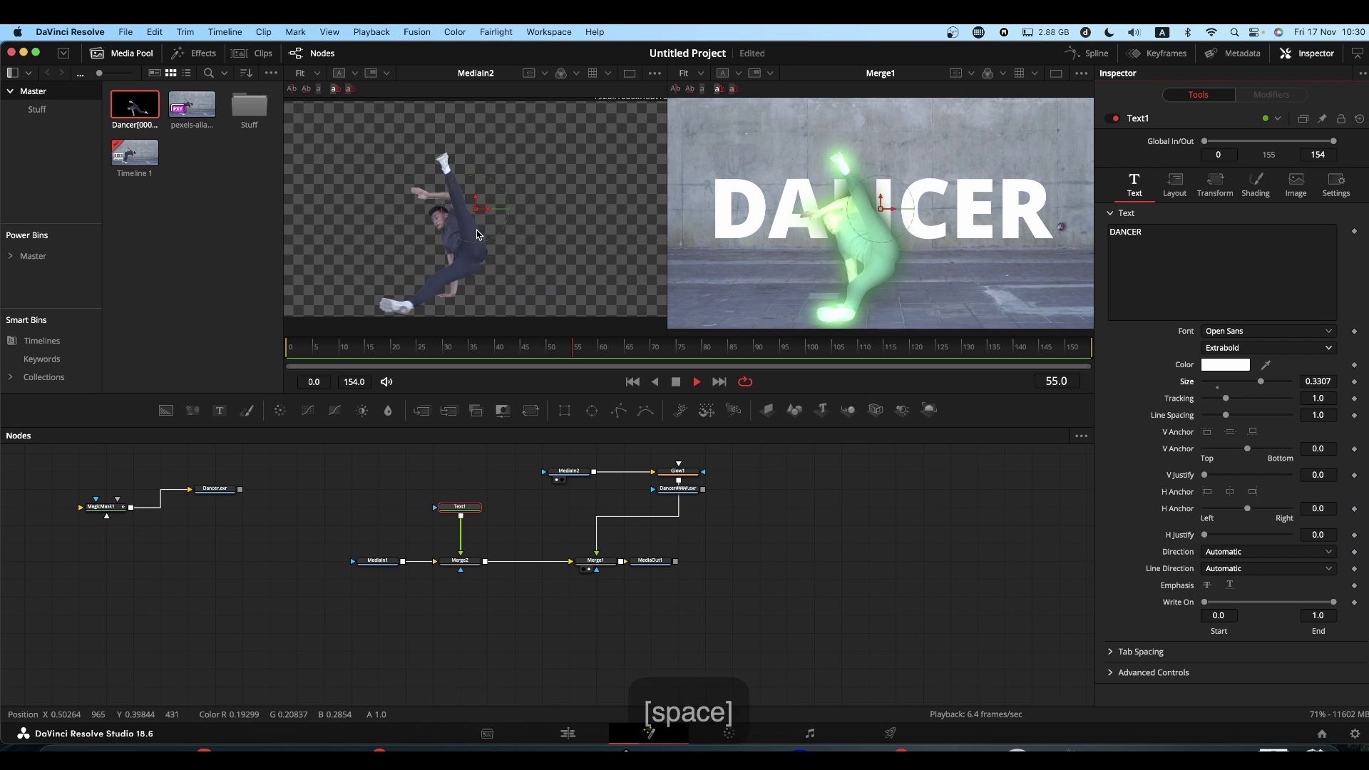